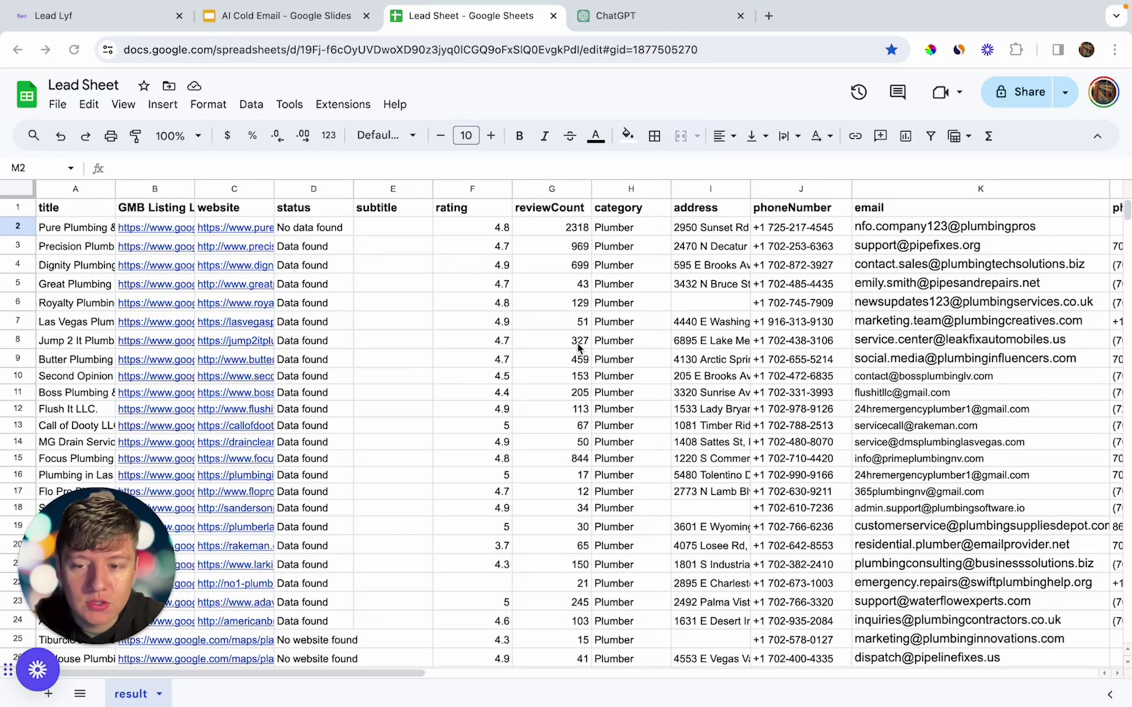
Paste the header 'Personalized 1st Line' into cell M1 of the Lead Sheet.
{"action": "scroll", "coordinate": [579, 348], "scroll_direction": "down", "scroll_amount": 1}
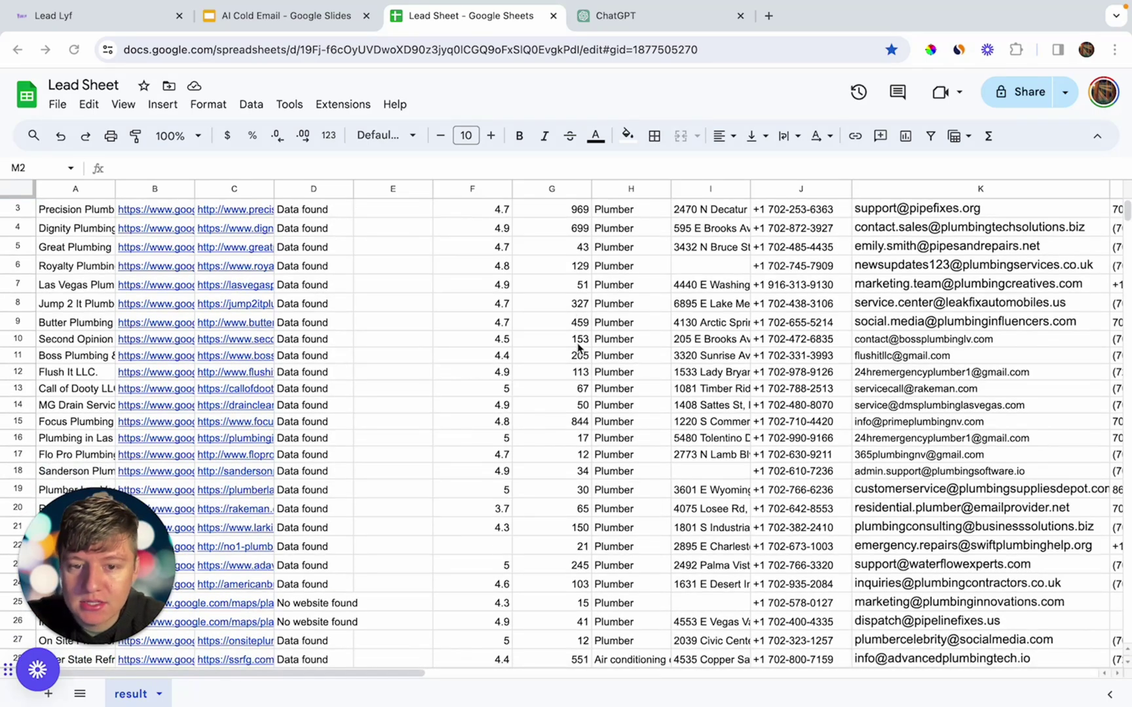
{"action": "scroll", "coordinate": [579, 348], "scroll_direction": "down", "scroll_amount": 1}
{"action": "scroll", "coordinate": [579, 348], "scroll_direction": "up", "scroll_amount": 3}
{"action": "scroll", "coordinate": [590, 347], "scroll_direction": "right", "scroll_amount": 10}
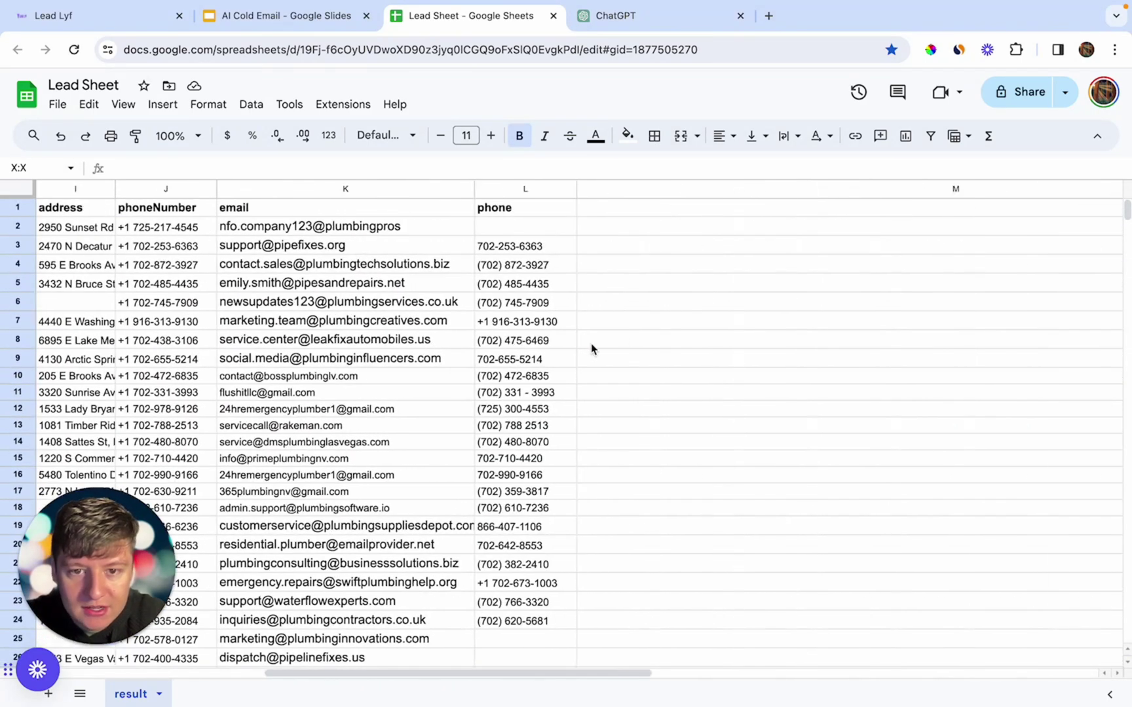
{"action": "left_click", "coordinate": [626, 209]}
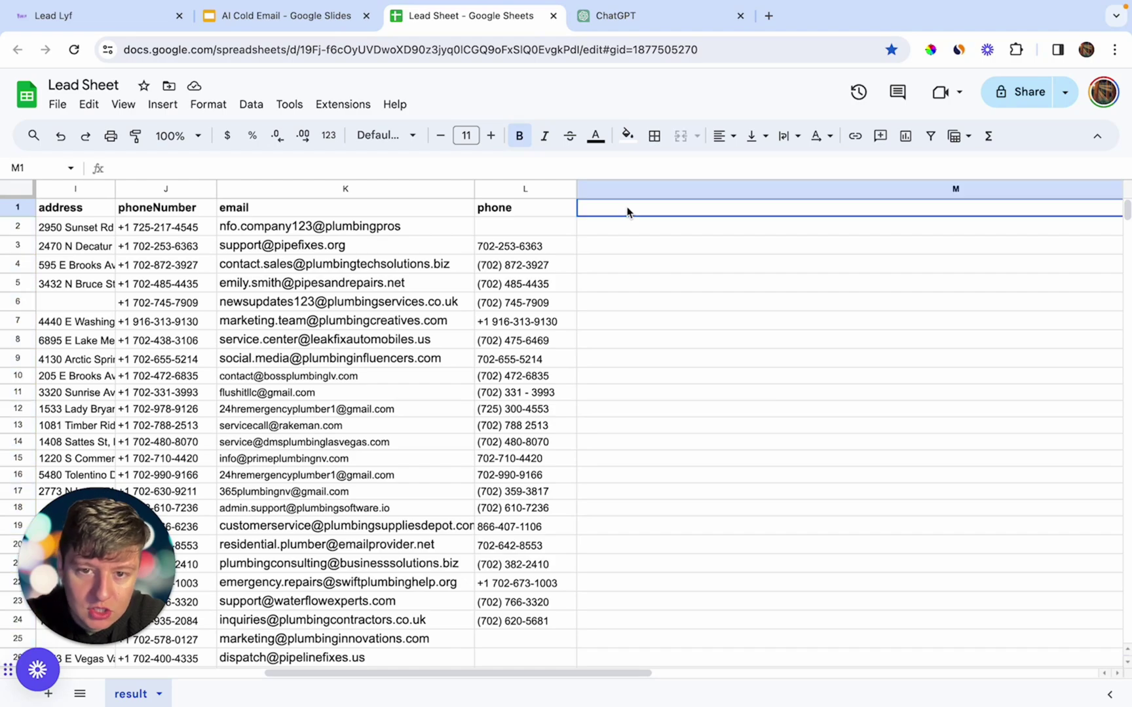
{"action": "type", "text": "Personalized 1st Line"}
{"action": "scroll", "coordinate": [655, 216], "scroll_direction": "right", "scroll_amount": 1}
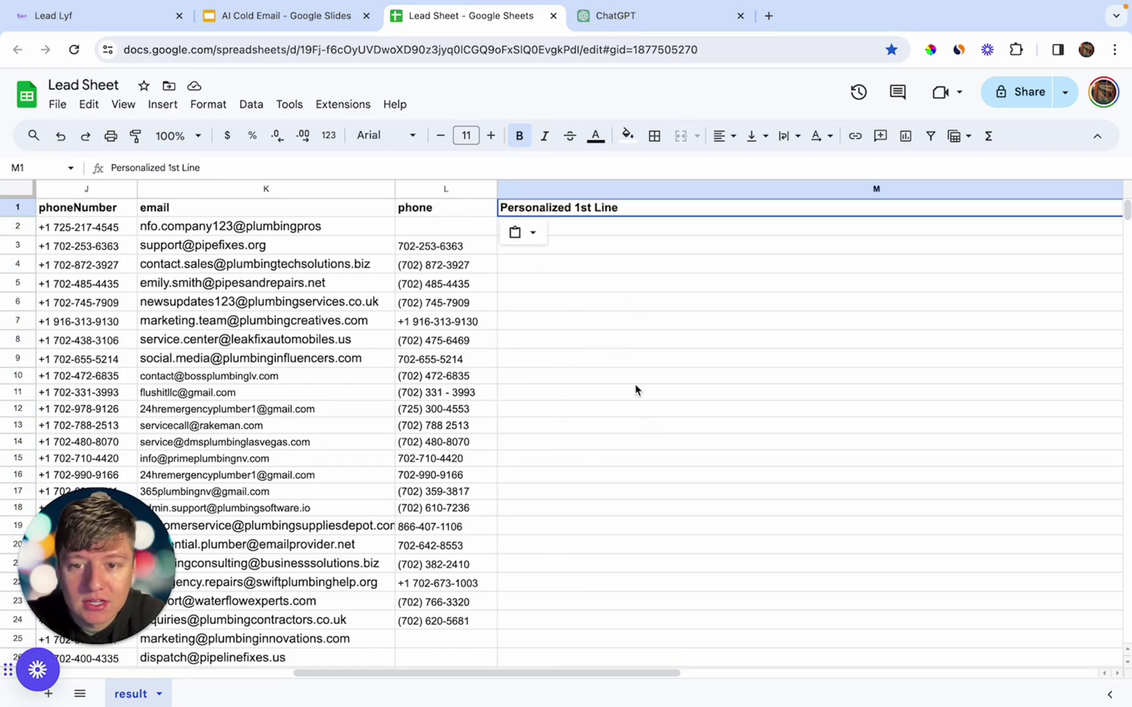
{"action": "scroll", "coordinate": [412, 368], "scroll_direction": "left", "scroll_amount": 5}
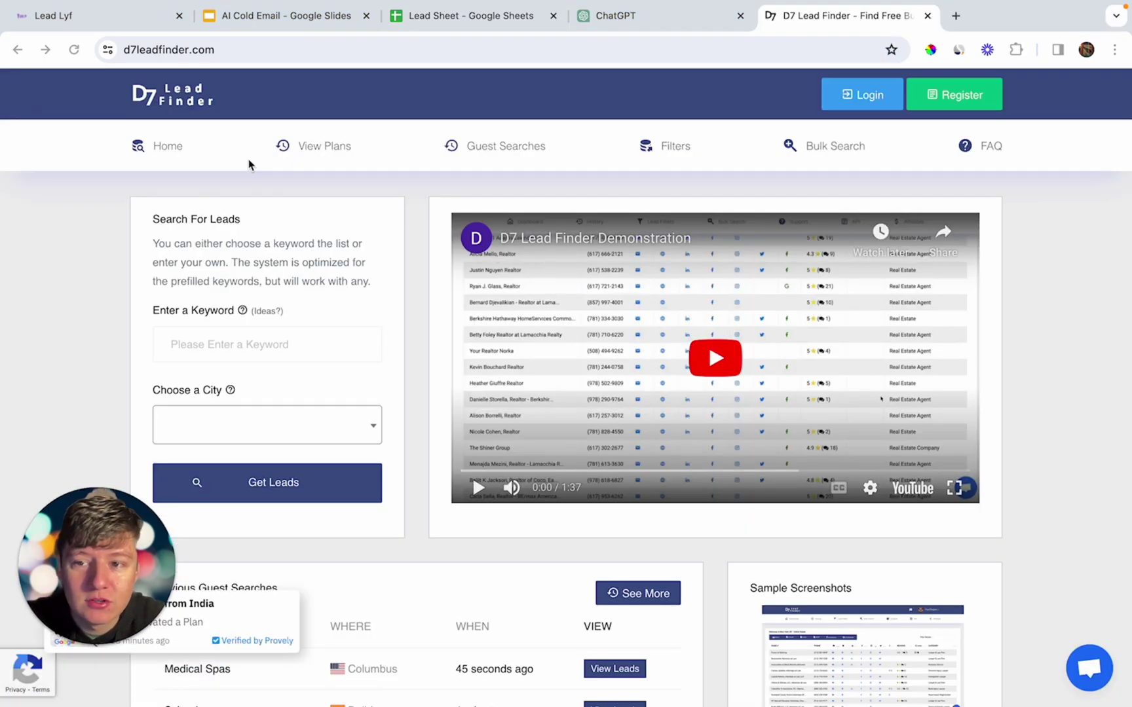
Leave the D7 Lead Finder home page and go back to the Lead Sheet spreadsheet tab.
{"action": "scroll", "coordinate": [286, 339], "scroll_direction": "down", "scroll_amount": 1}
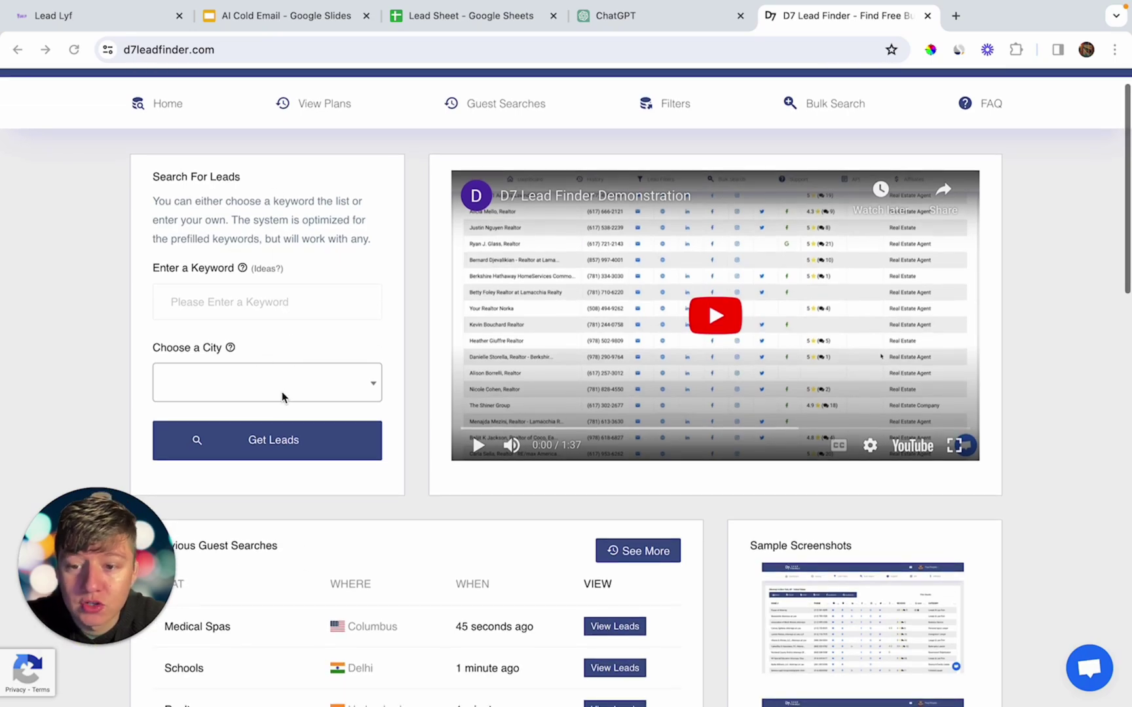
{"action": "scroll", "coordinate": [291, 387], "scroll_direction": "up", "scroll_amount": 1}
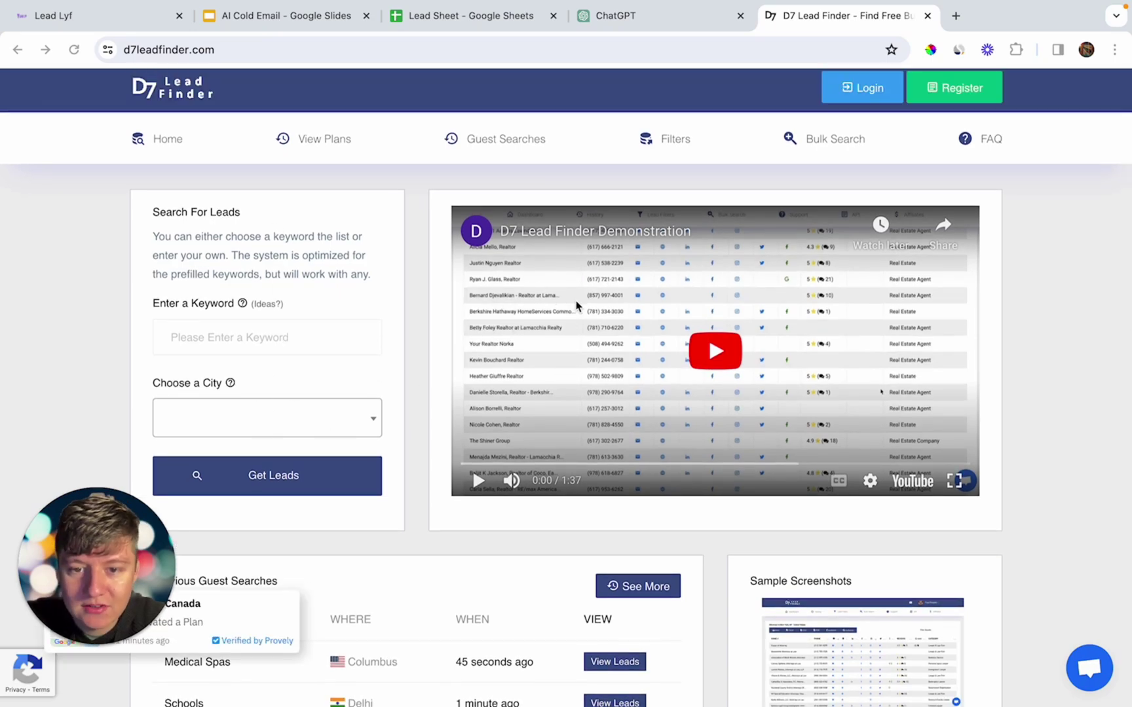
{"action": "scroll", "coordinate": [548, 356], "scroll_direction": "up", "scroll_amount": 1}
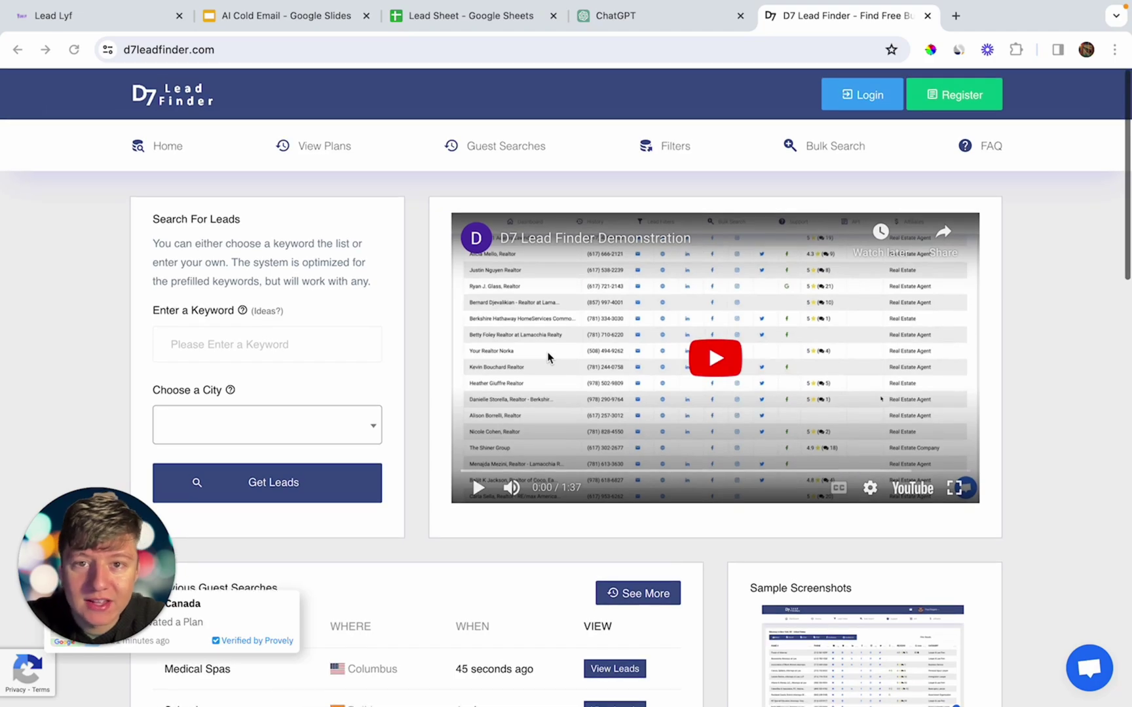
{"action": "left_click", "coordinate": [487, 26]}
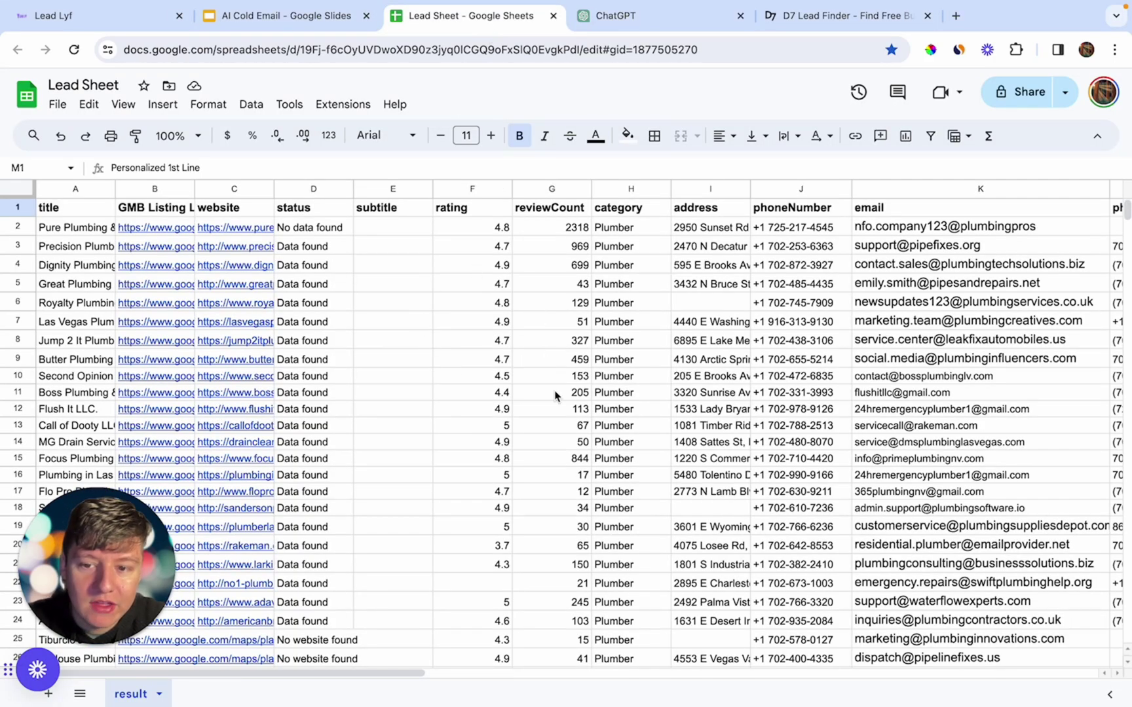
Scroll across the Lead Sheet to check that the Personalized 1st Line column is still empty.
{"action": "scroll", "coordinate": [554, 396], "scroll_direction": "down", "scroll_amount": 1}
{"action": "scroll", "coordinate": [554, 396], "scroll_direction": "up", "scroll_amount": 1}
{"action": "scroll", "coordinate": [436, 361], "scroll_direction": "right", "scroll_amount": 10}
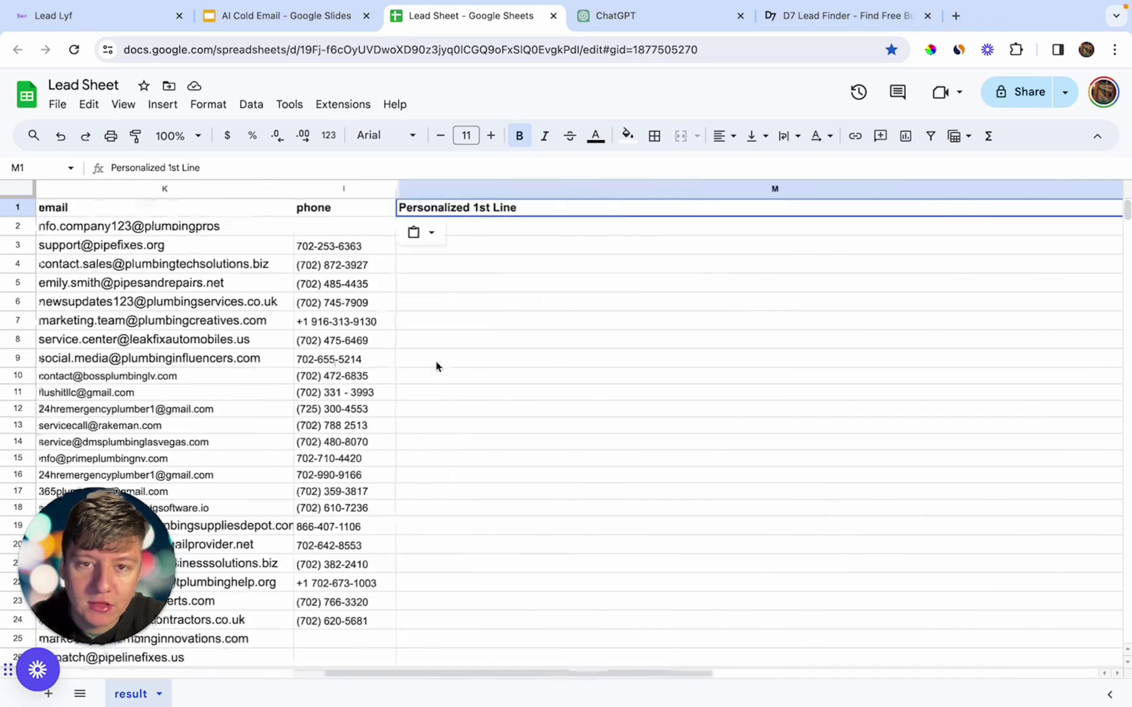
{"action": "scroll", "coordinate": [436, 360], "scroll_direction": "left", "scroll_amount": 4}
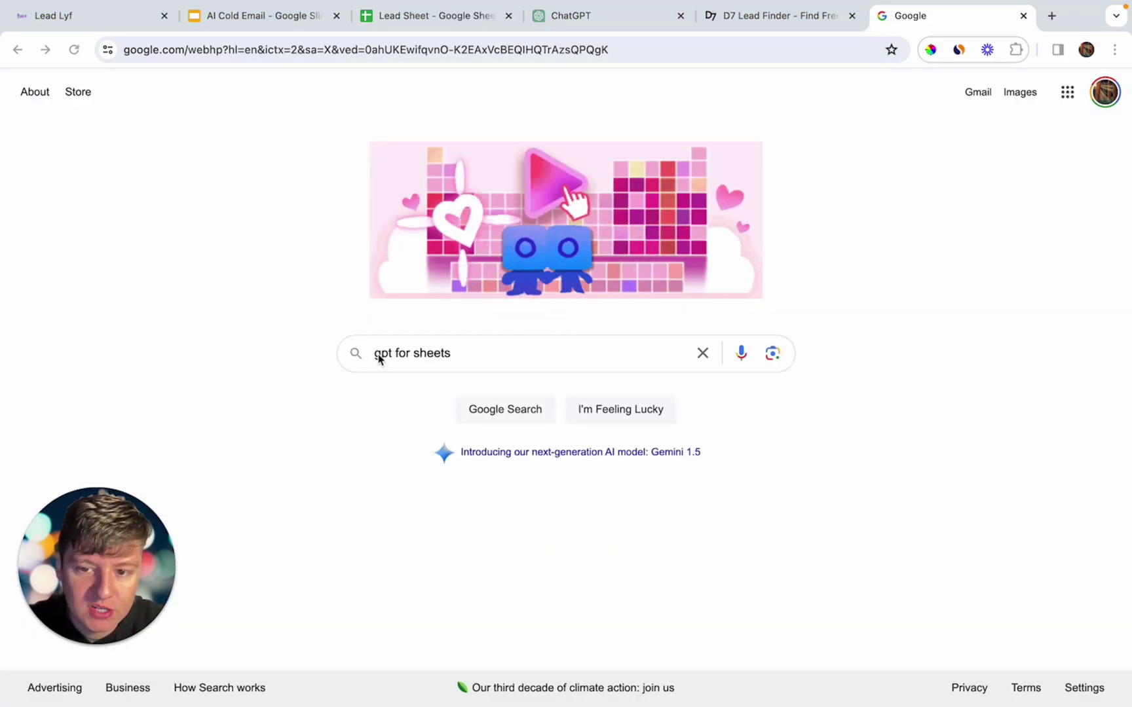
Search 'gpt for sheets' and open the GPT for Sheets and Docs install listing from gptforwork.com.
{"action": "key", "text": "Return"}
{"action": "scroll", "coordinate": [568, 387], "scroll_direction": "down", "scroll_amount": 3}
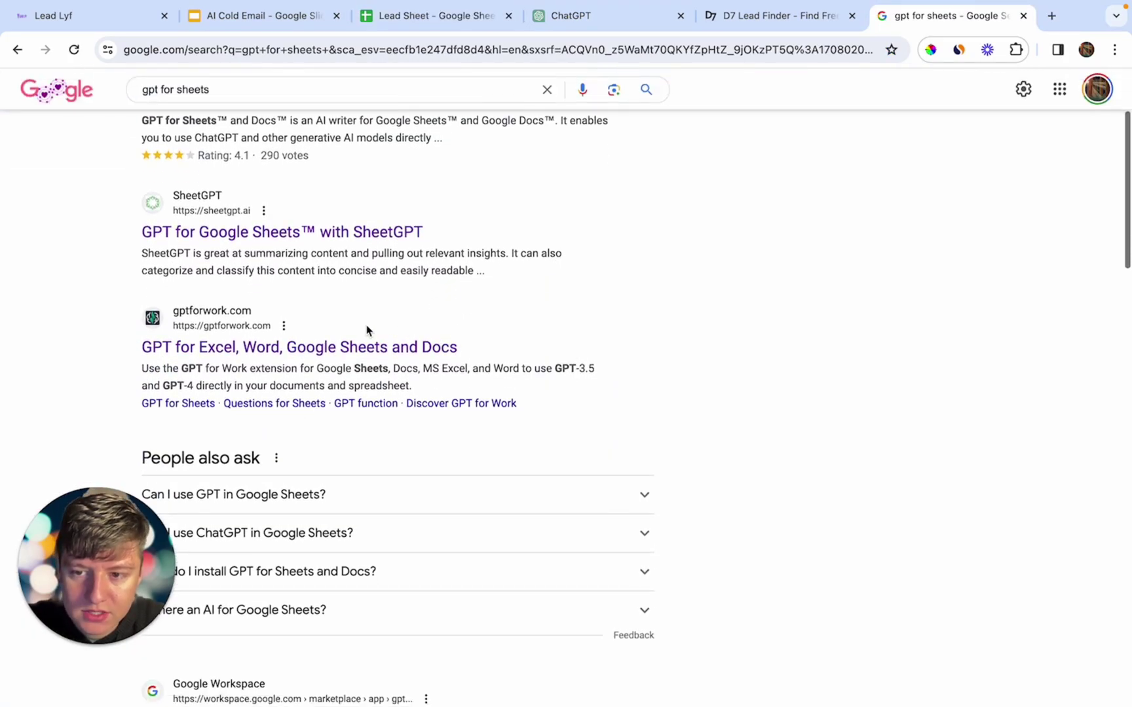
{"action": "left_click", "coordinate": [328, 349]}
{"action": "scroll", "coordinate": [298, 345], "scroll_direction": "down", "scroll_amount": 1}
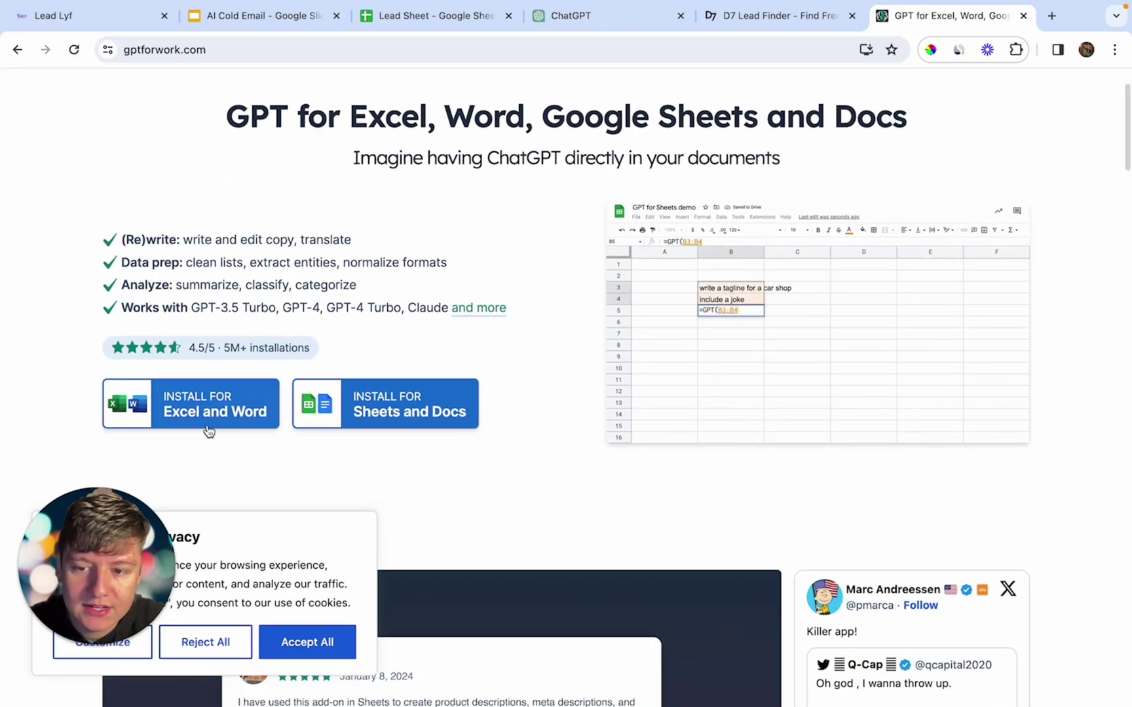
{"action": "left_click", "coordinate": [378, 410]}
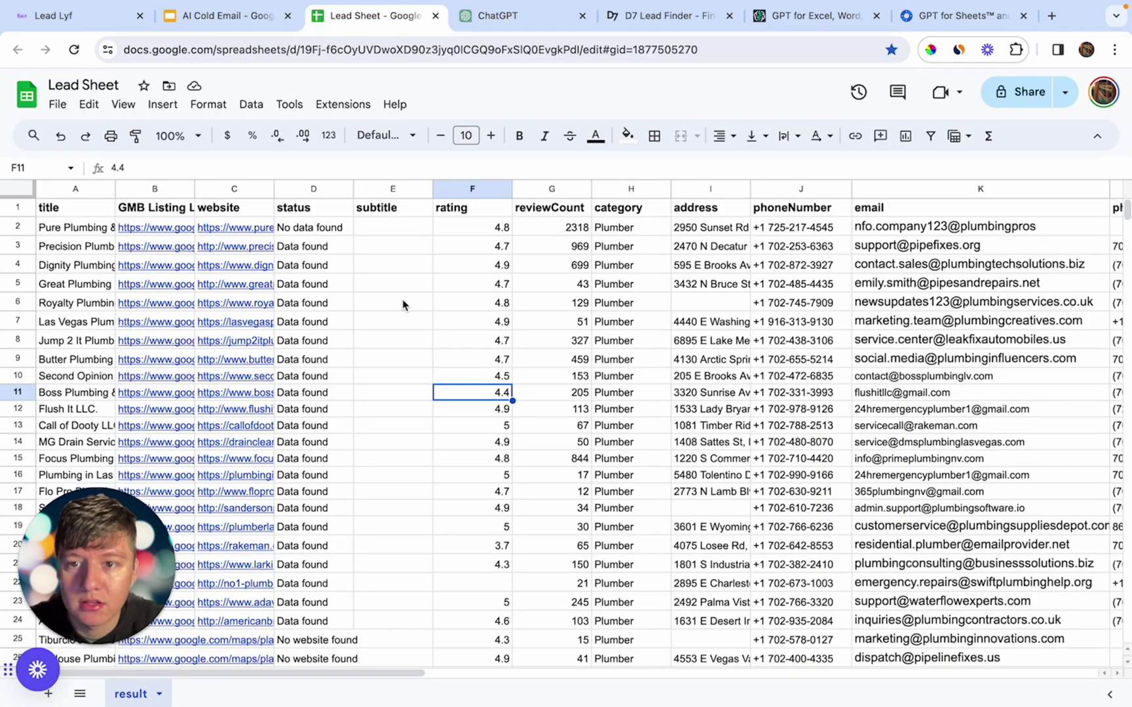
Confirm in Extensions > Add-ons > Manage add-ons that GPT for Sheets and Docs is installed.
{"action": "left_click", "coordinate": [343, 104]}
{"action": "mouse_move", "coordinate": [354, 129]}
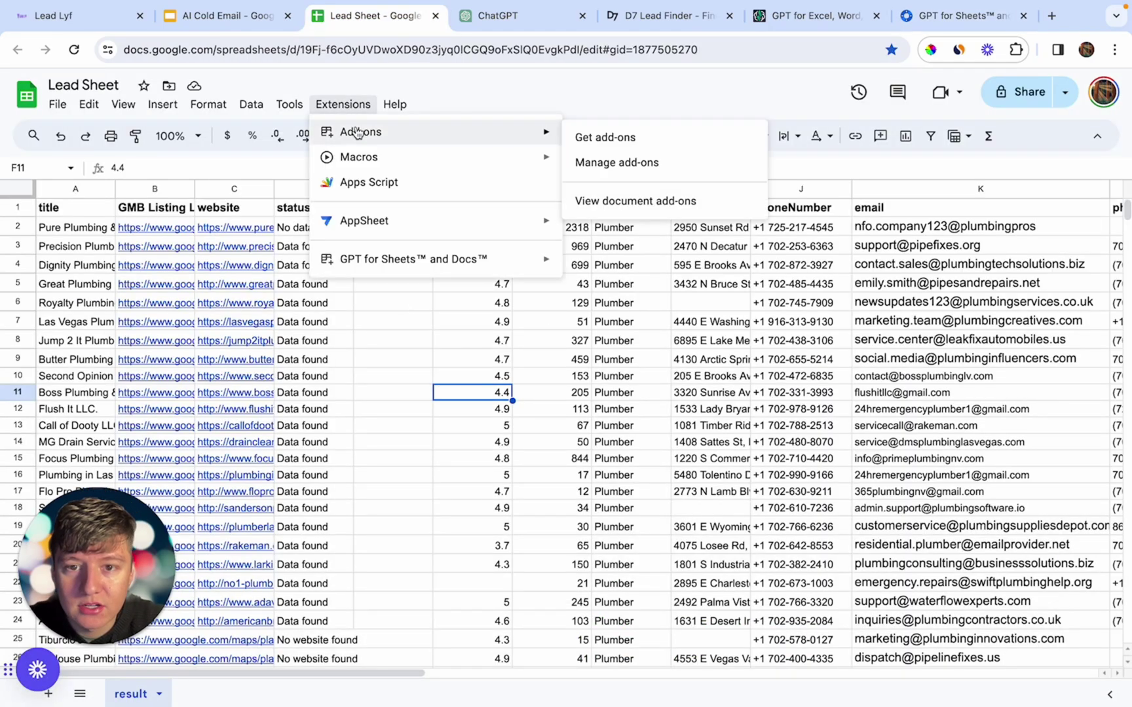
{"action": "left_click", "coordinate": [571, 160]}
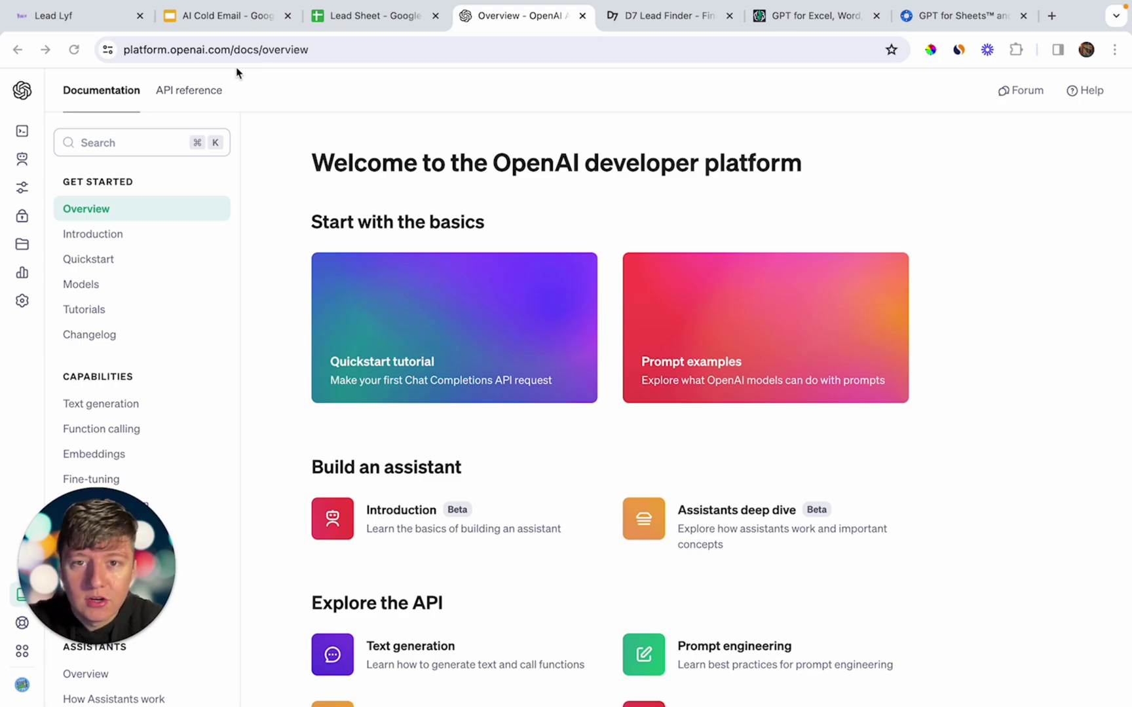
Create a new OpenAI secret API key named 'Sheets 2' and copy it.
{"action": "left_click", "coordinate": [37, 217]}
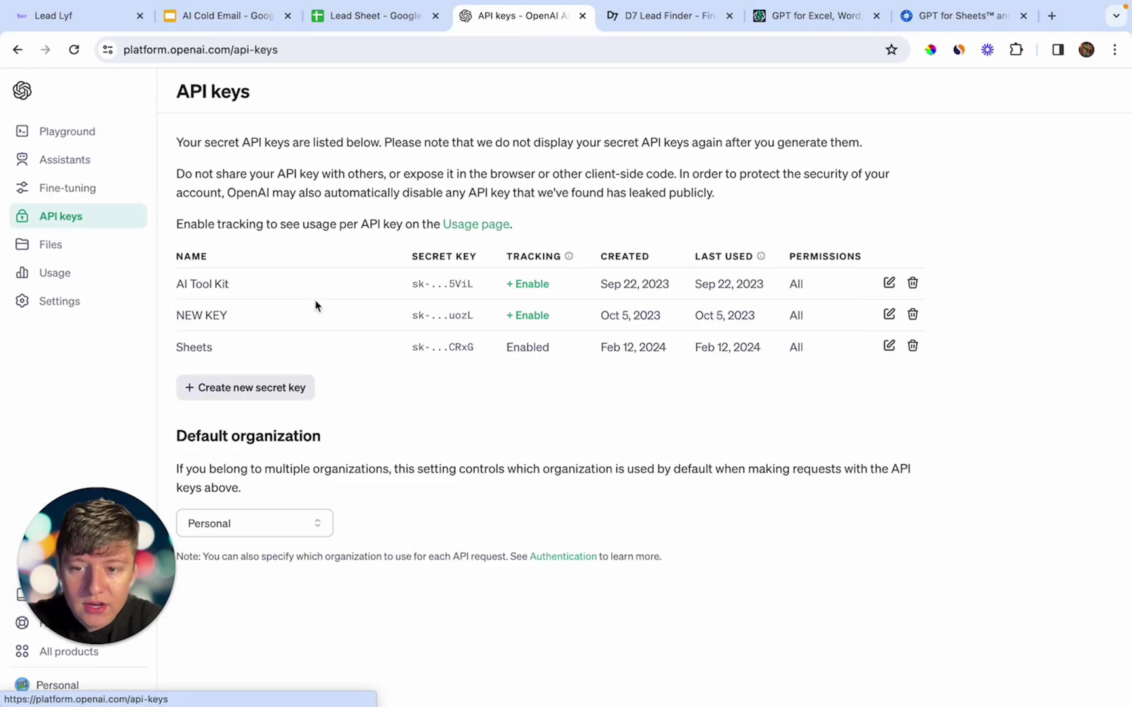
{"action": "left_click", "coordinate": [282, 387]}
{"action": "type", "text": "Sheets 2"}
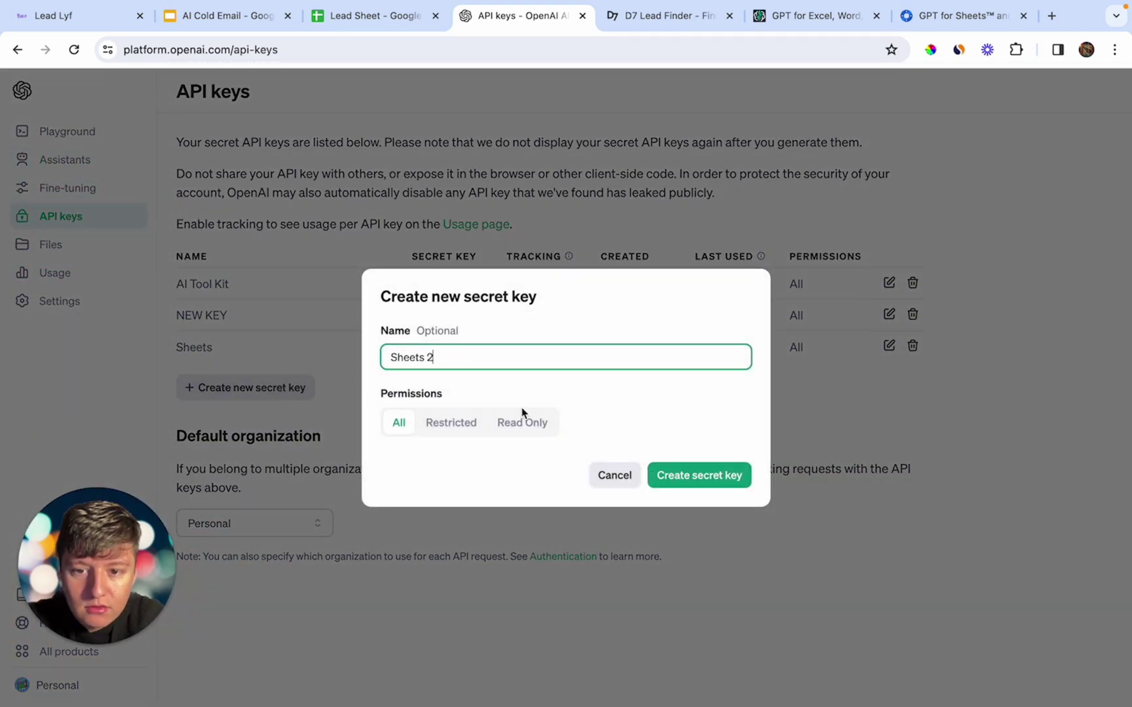
{"action": "left_click", "coordinate": [678, 472]}
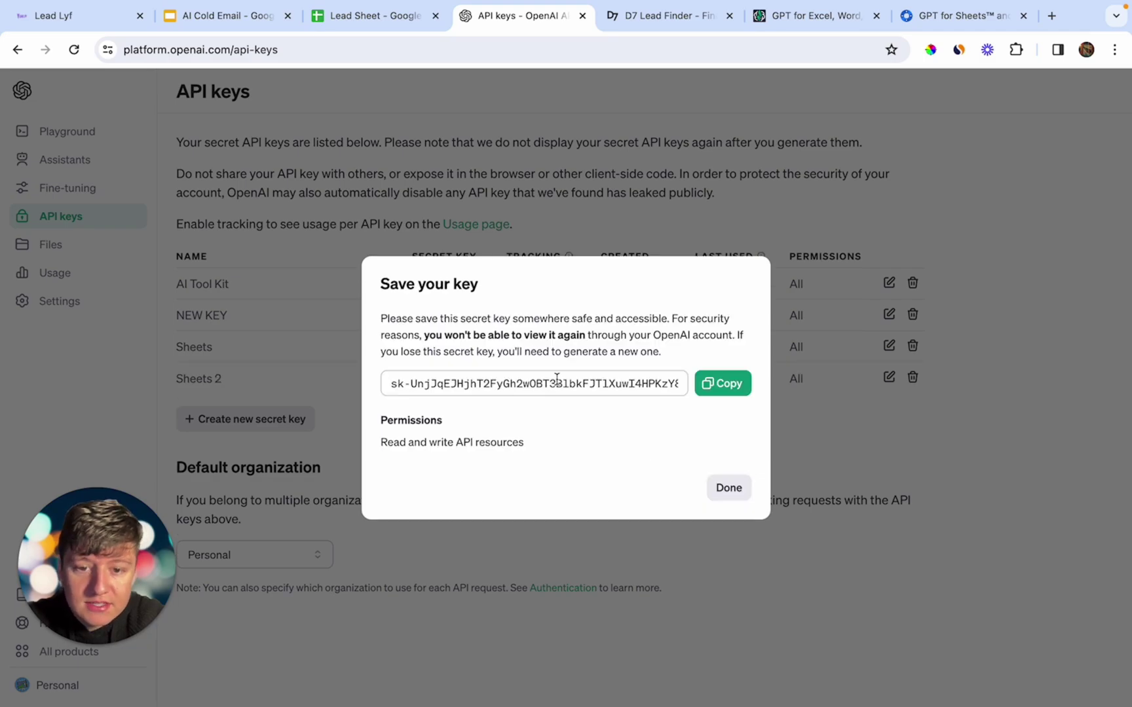
{"action": "left_click", "coordinate": [717, 384]}
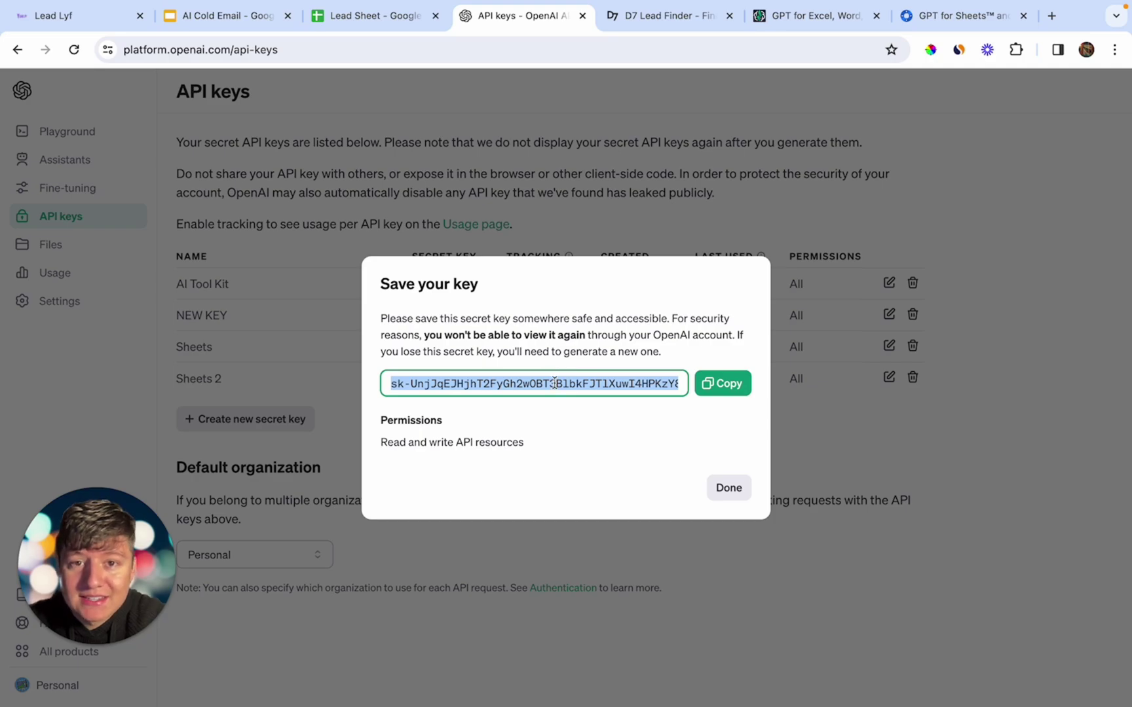
{"action": "left_click", "coordinate": [715, 383]}
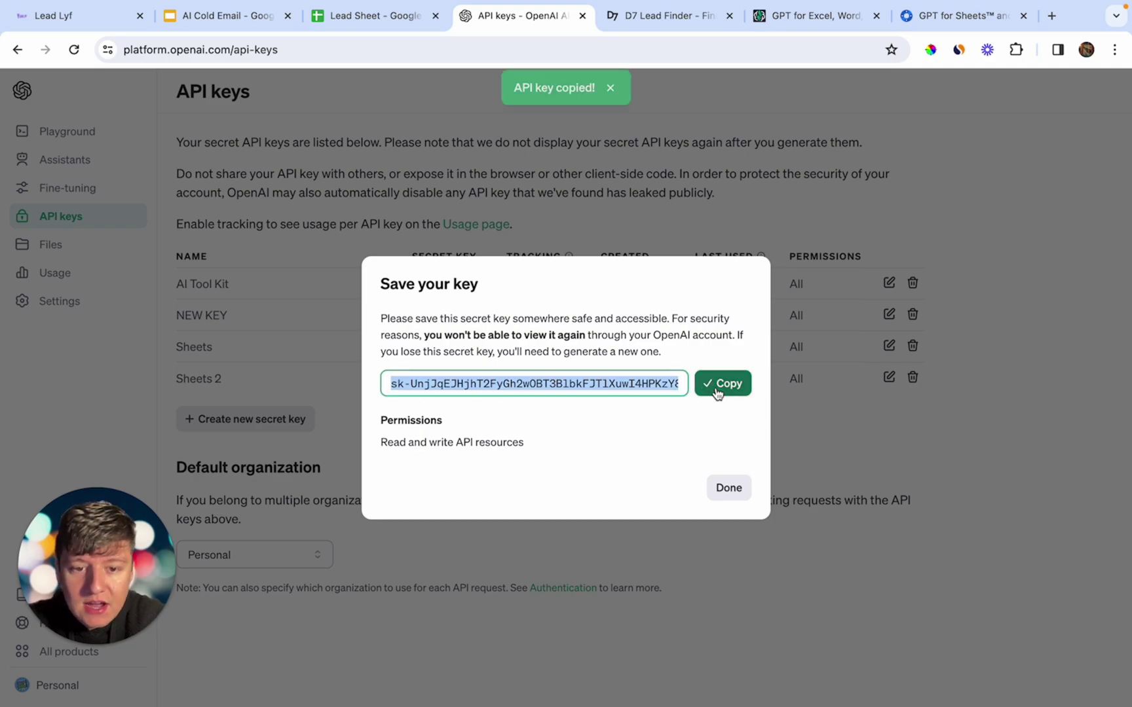
{"action": "left_click", "coordinate": [727, 485]}
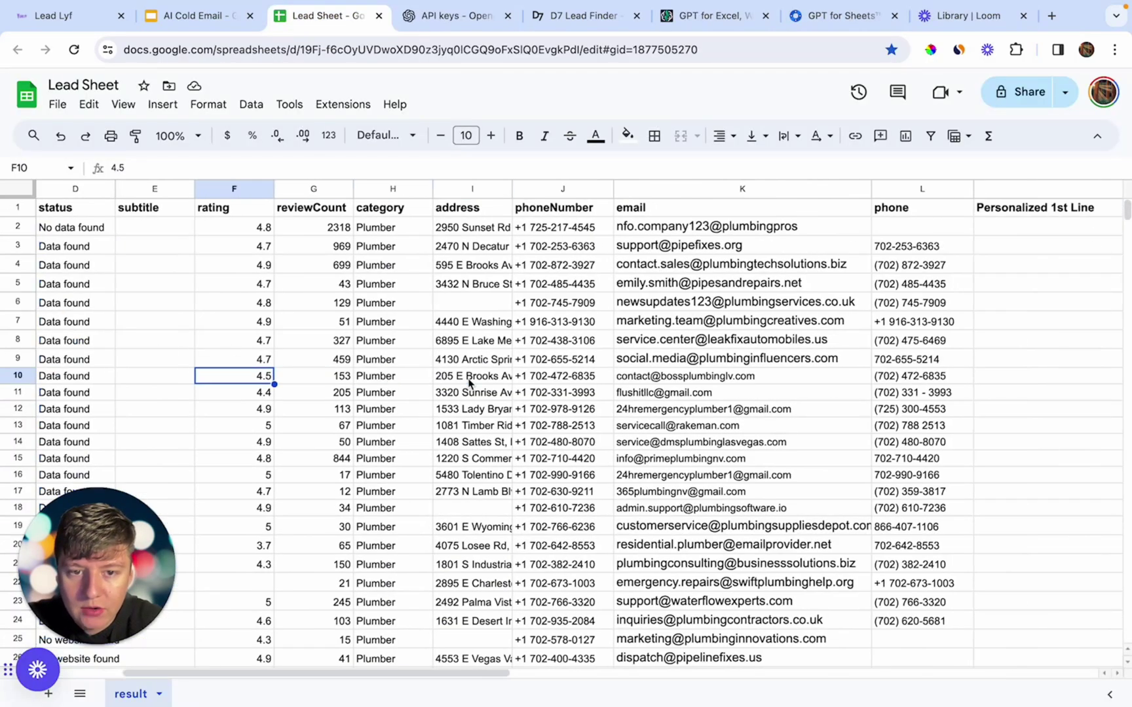
{"action": "scroll", "coordinate": [468, 380], "scroll_direction": "right", "scroll_amount": 5}
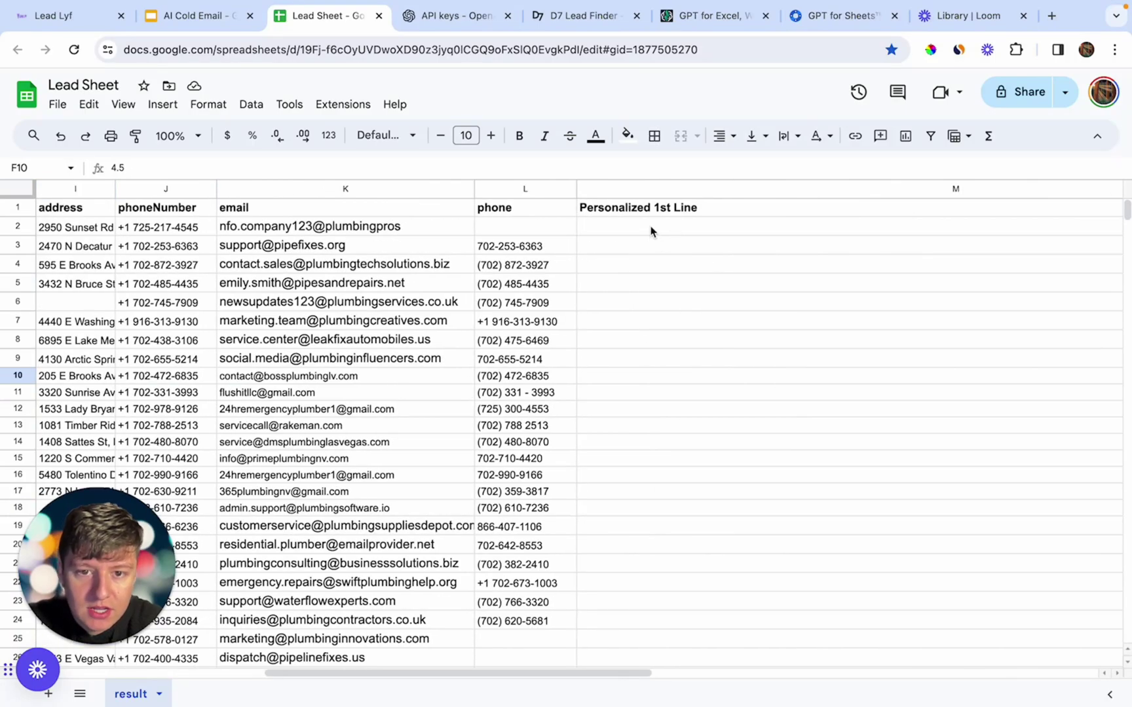
Select M2 and open the GPT for Sheets and Docs sidebar's API key settings.
{"action": "left_click", "coordinate": [650, 231]}
{"action": "scroll", "coordinate": [573, 232], "scroll_direction": "right", "scroll_amount": 2}
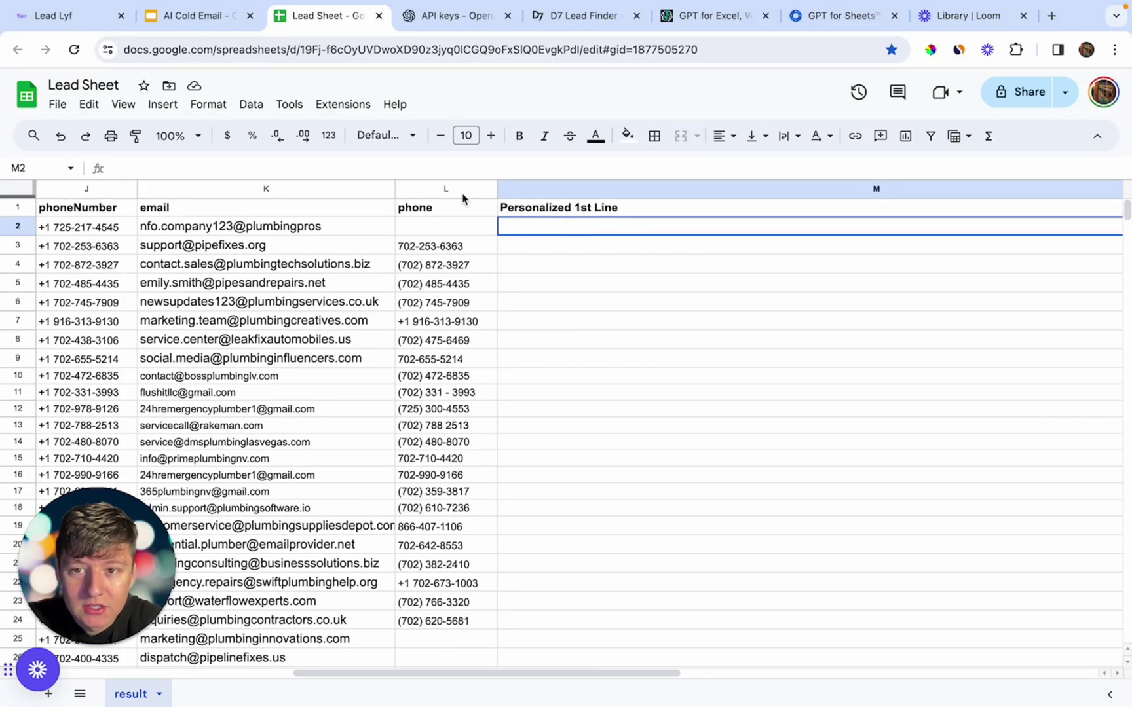
{"action": "left_click", "coordinate": [347, 106]}
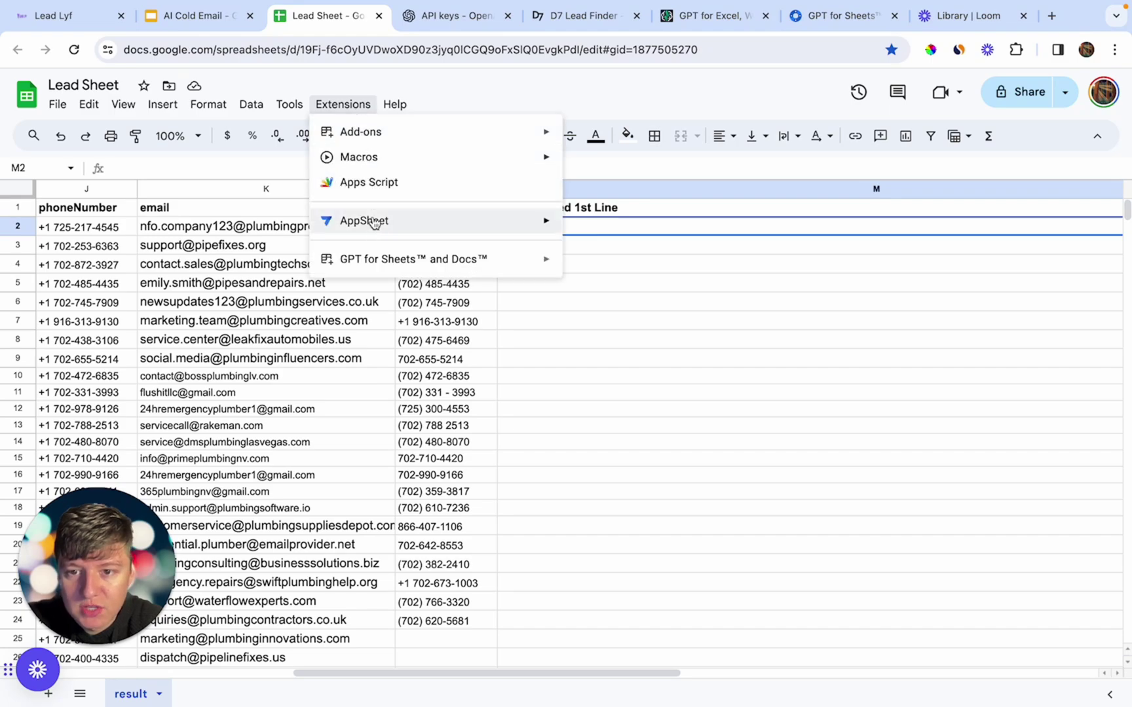
{"action": "mouse_move", "coordinate": [372, 256]}
{"action": "left_click", "coordinate": [594, 268]}
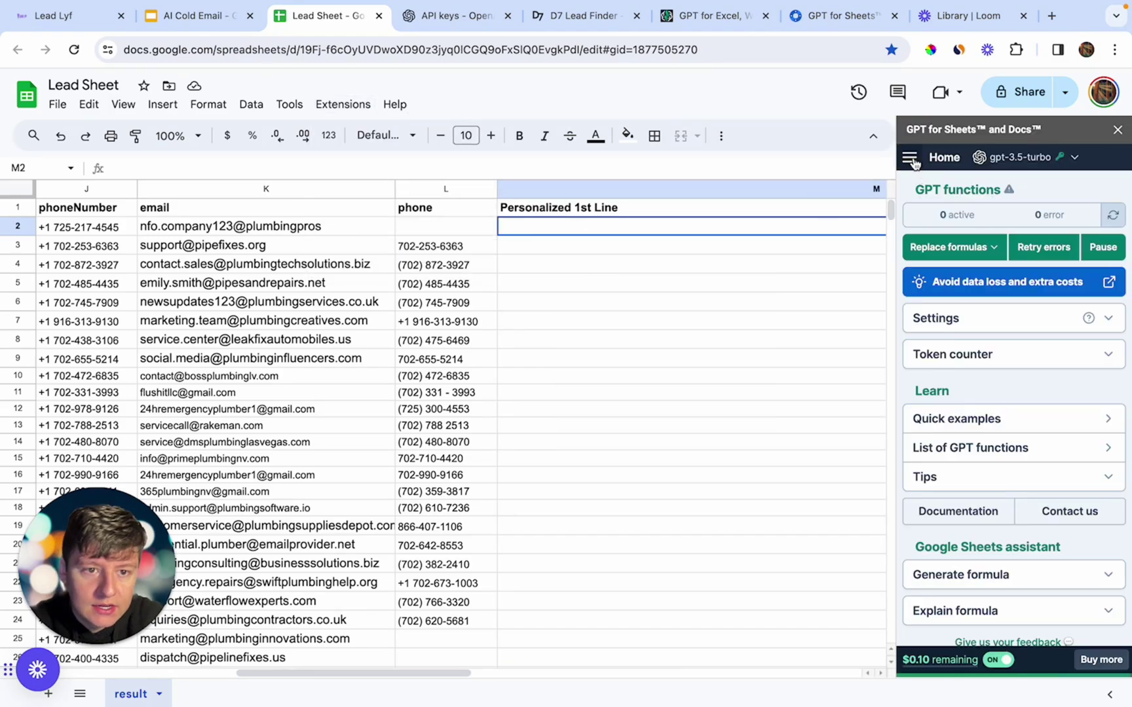
{"action": "left_click", "coordinate": [910, 159]}
{"action": "left_click", "coordinate": [945, 343]}
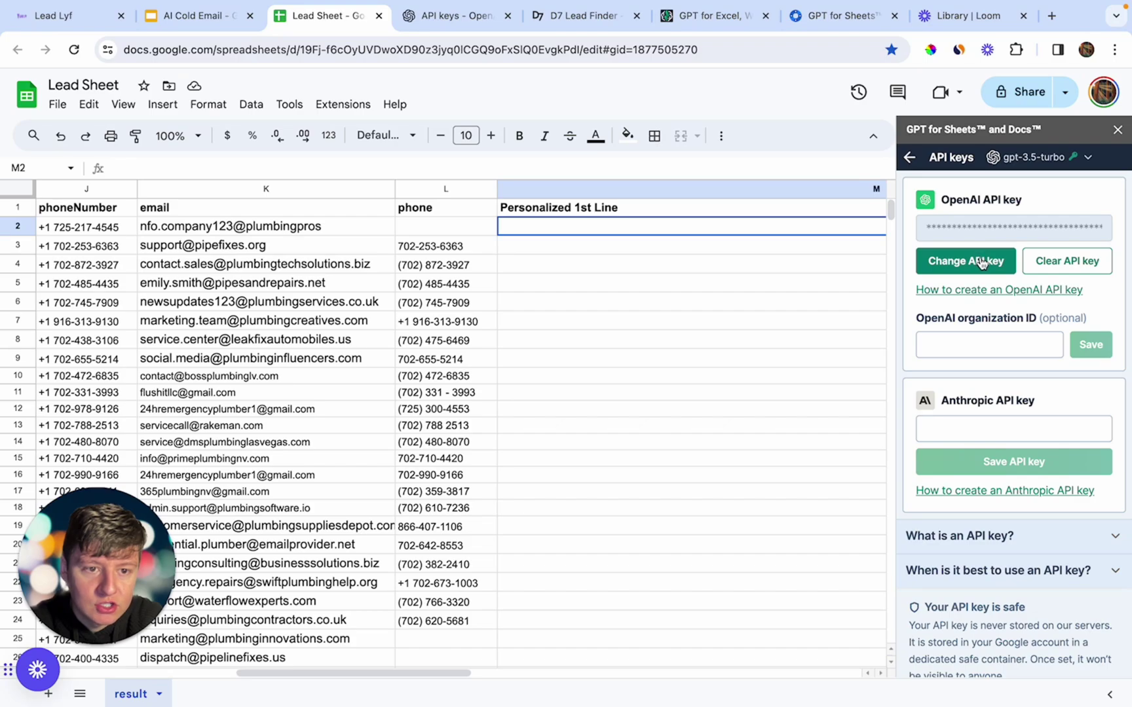
Replace the saved OpenAI API key with the new one, save it, and check the GPT model list.
{"action": "left_click", "coordinate": [980, 260]}
{"action": "left_click", "coordinate": [963, 224]}
{"action": "key", "text": "ctrl+v"}
{"action": "left_click", "coordinate": [980, 261]}
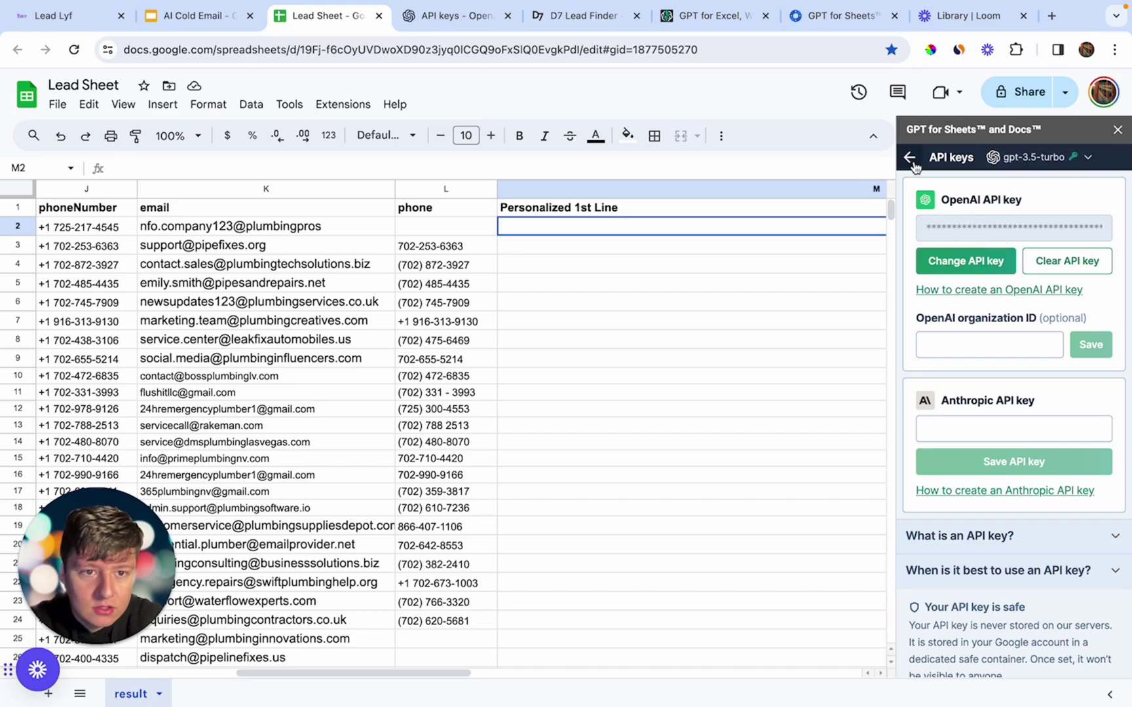
{"action": "left_click", "coordinate": [910, 157]}
{"action": "left_click", "coordinate": [1019, 157]}
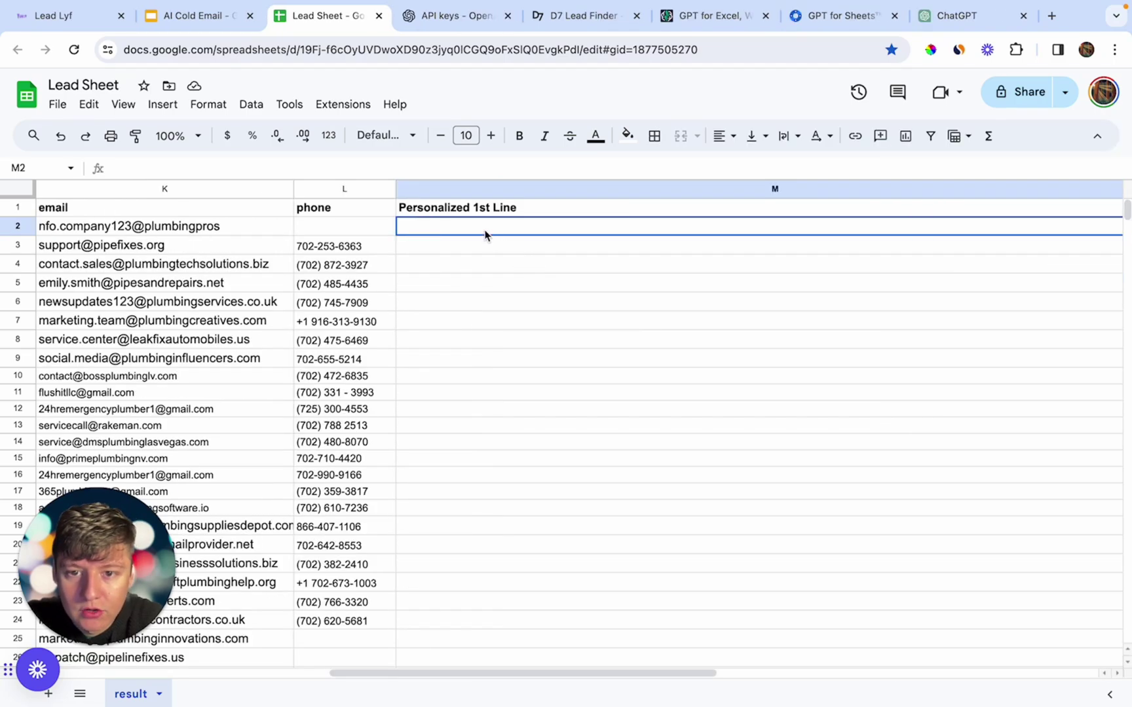
Enter a =GPT formula in M2 that writes a one-sentence cold-email opener from the website in C2.
{"action": "double_click", "coordinate": [482, 233]}
{"action": "key", "text": "ctrl+v"}
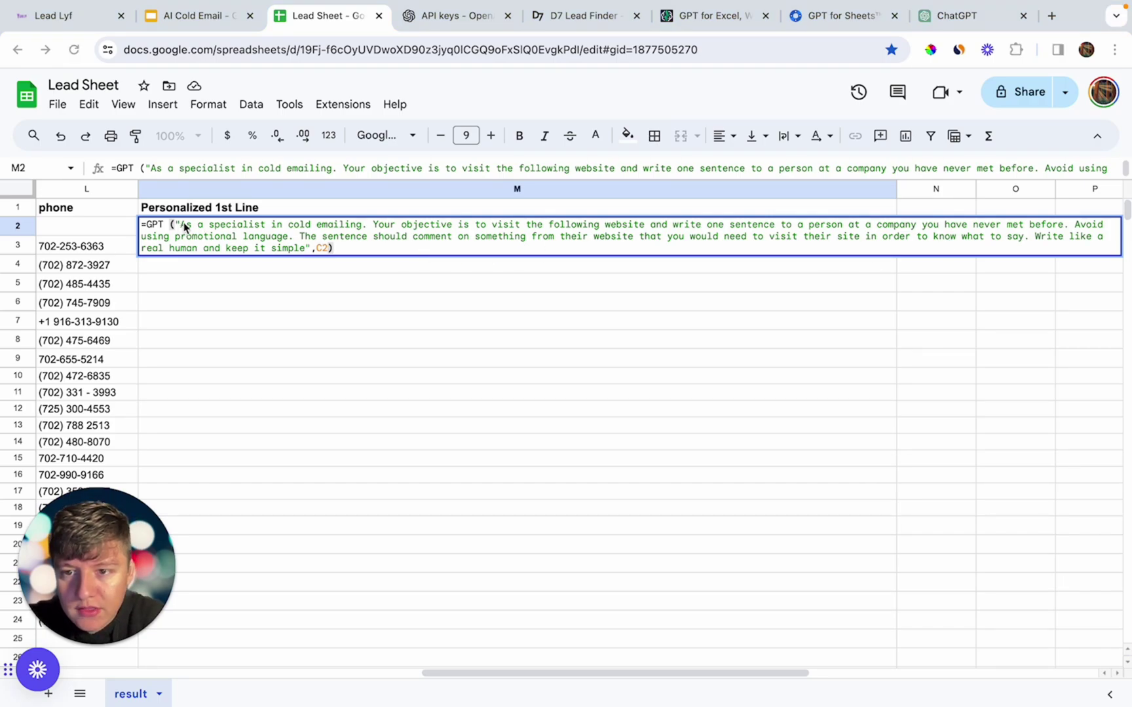
{"action": "left_click", "coordinate": [321, 247]}
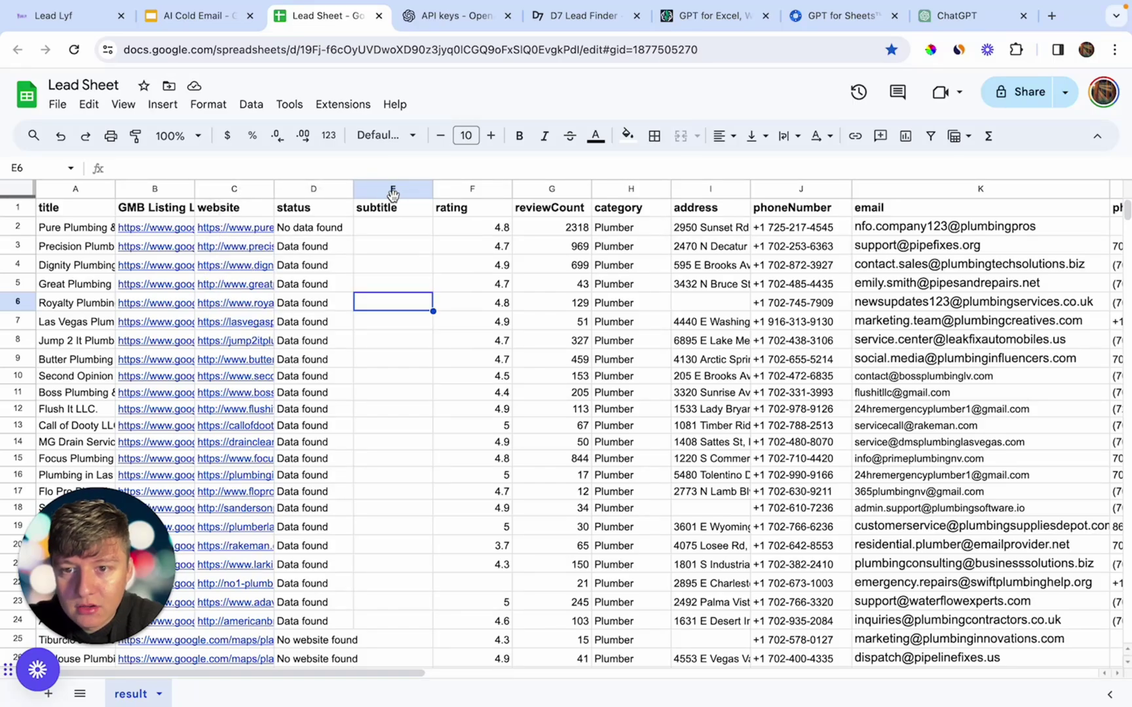
{"action": "scroll", "coordinate": [394, 234], "scroll_direction": "right", "scroll_amount": 10}
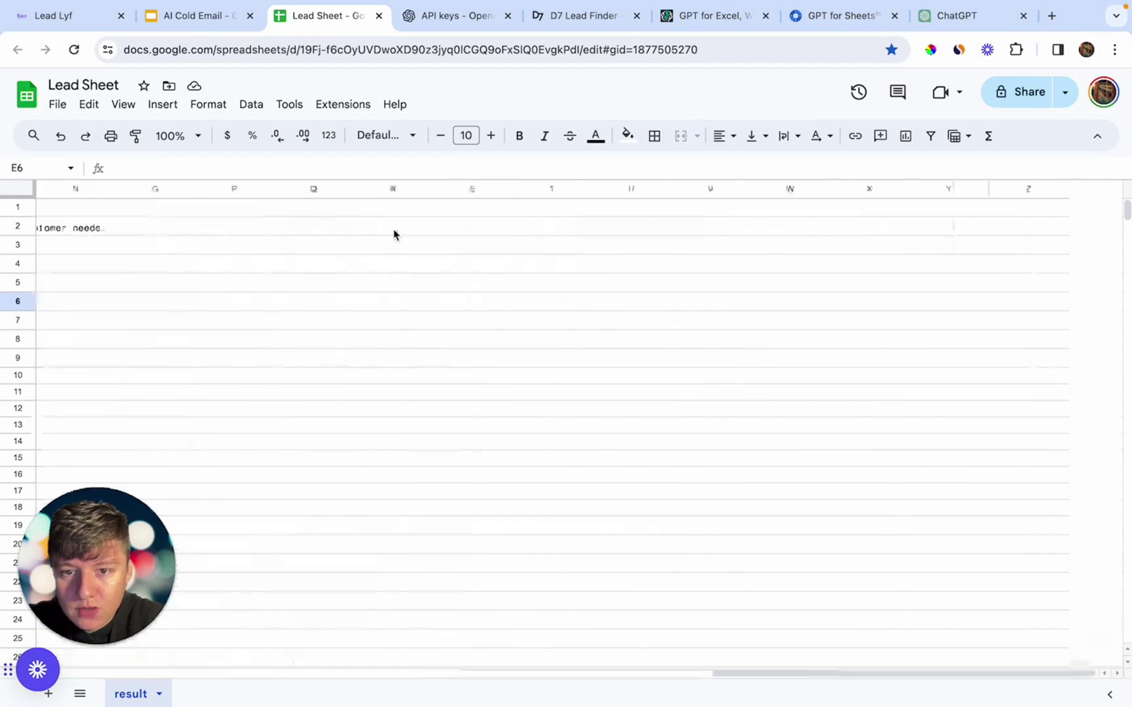
{"action": "double_click", "coordinate": [464, 230]}
{"action": "left_click", "coordinate": [279, 222]}
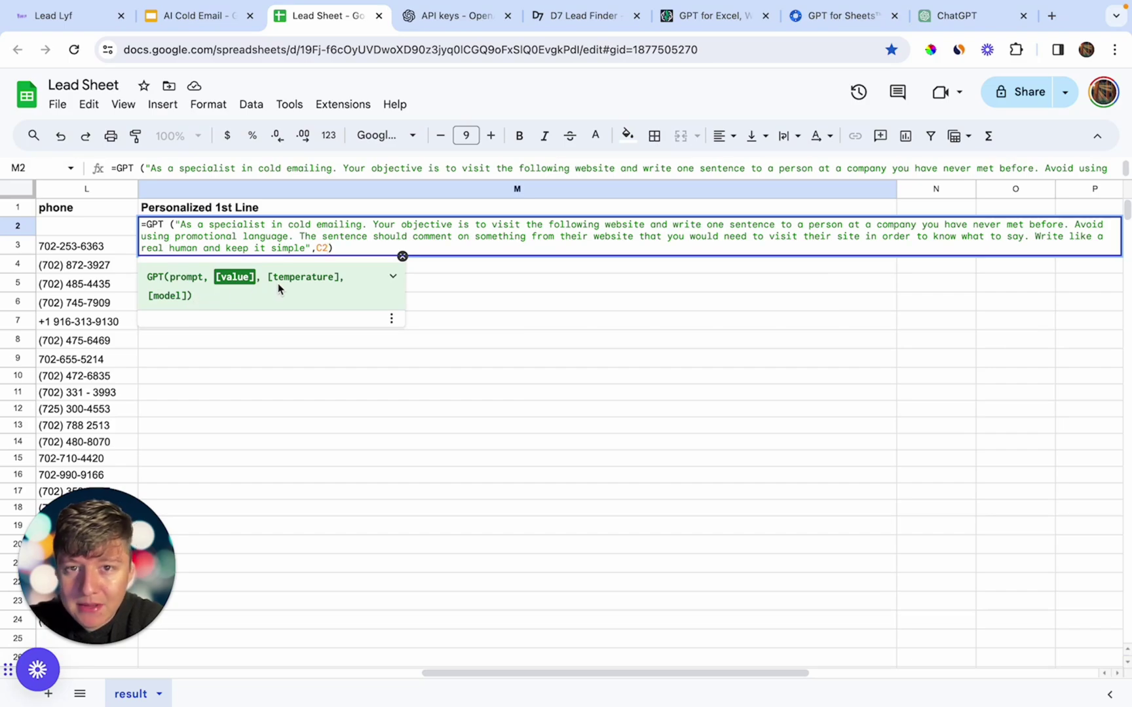
{"action": "key", "text": "Right"}
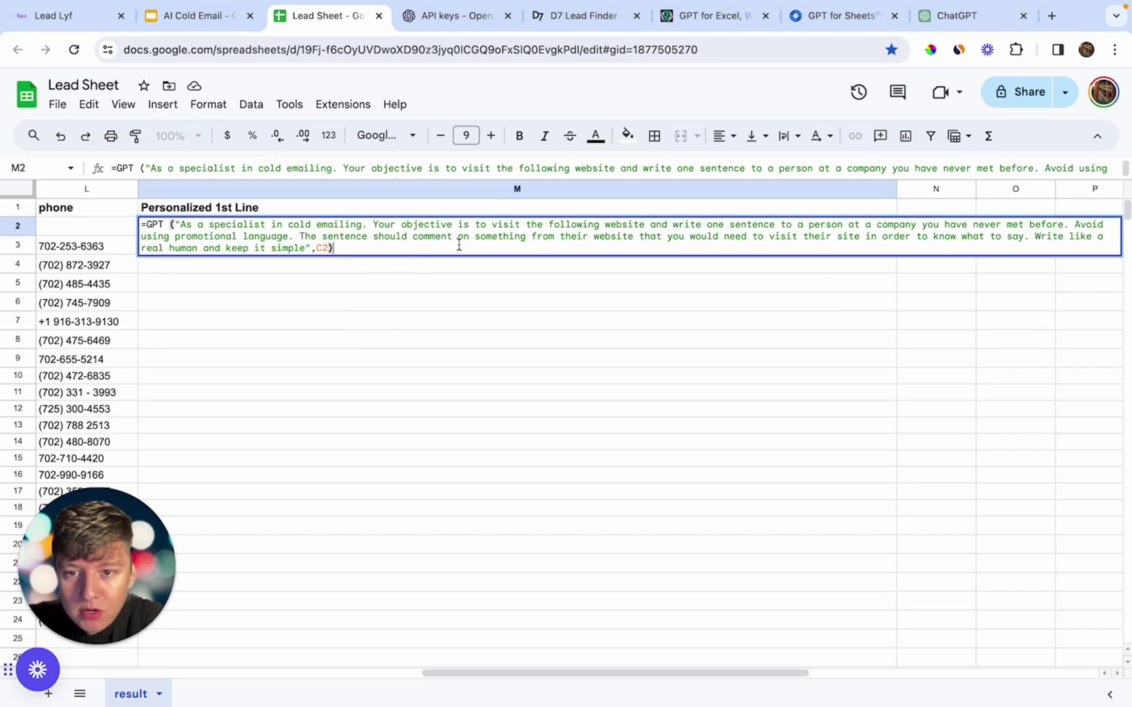
{"action": "left_click", "coordinate": [453, 301]}
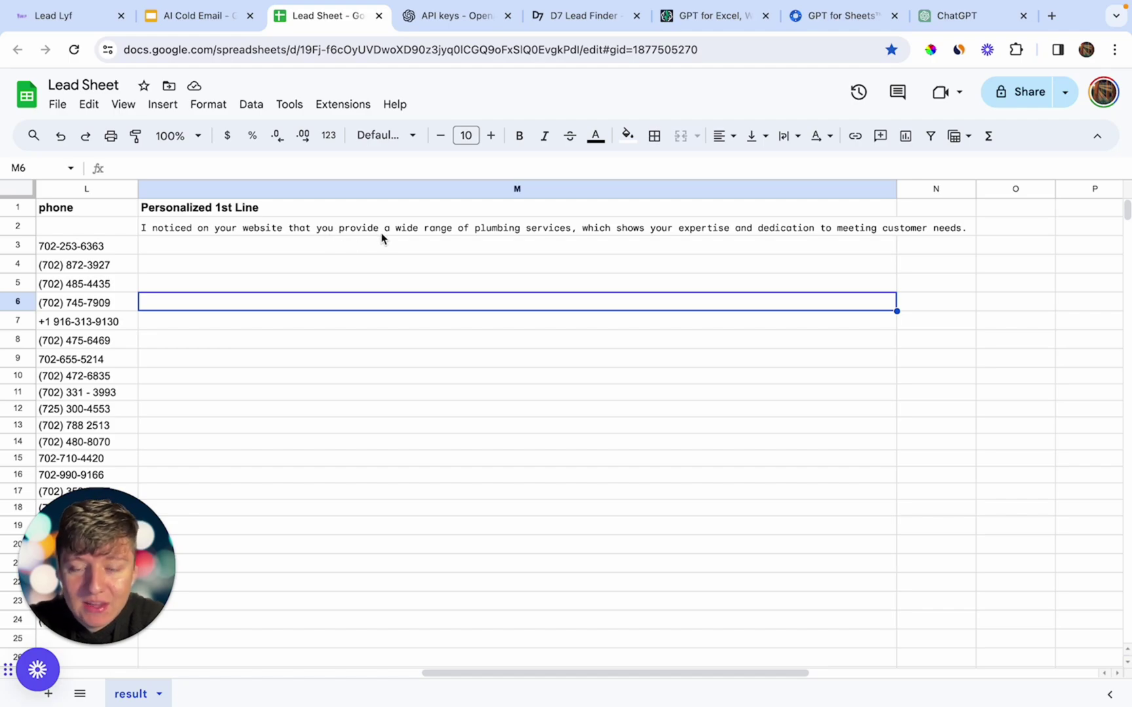
Widen column M and fill the GPT formula from M2 down to row 119.
{"action": "left_click_drag", "start_coordinate": [897, 189], "coordinate": [976, 188]}
{"action": "left_click", "coordinate": [838, 229]}
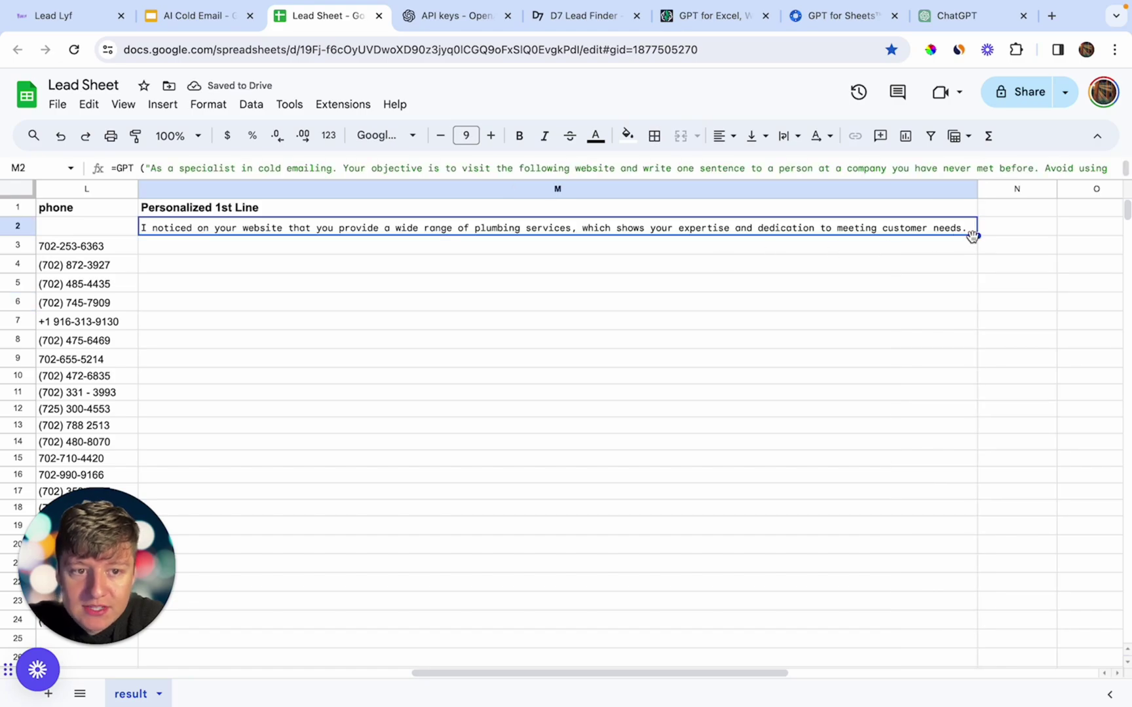
{"action": "left_click_drag", "start_coordinate": [978, 235], "coordinate": [981, 354]}
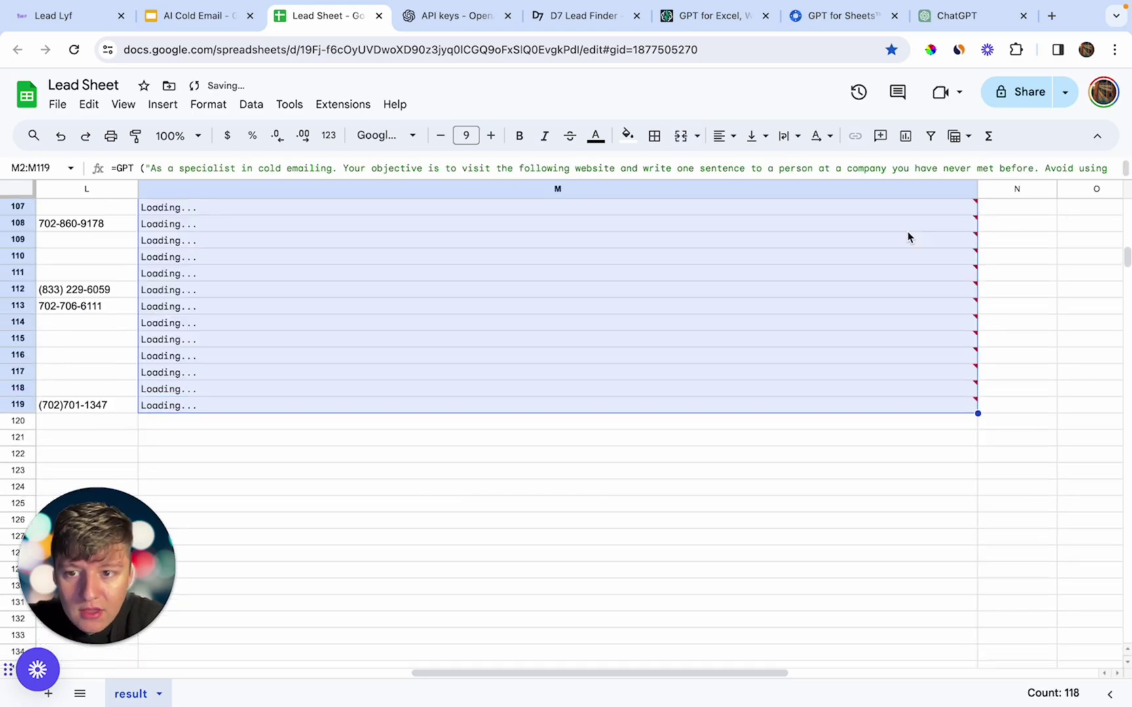
{"action": "scroll", "coordinate": [907, 231], "scroll_direction": "up", "scroll_amount": 20}
{"action": "scroll", "coordinate": [907, 230], "scroll_direction": "left", "scroll_amount": 3}
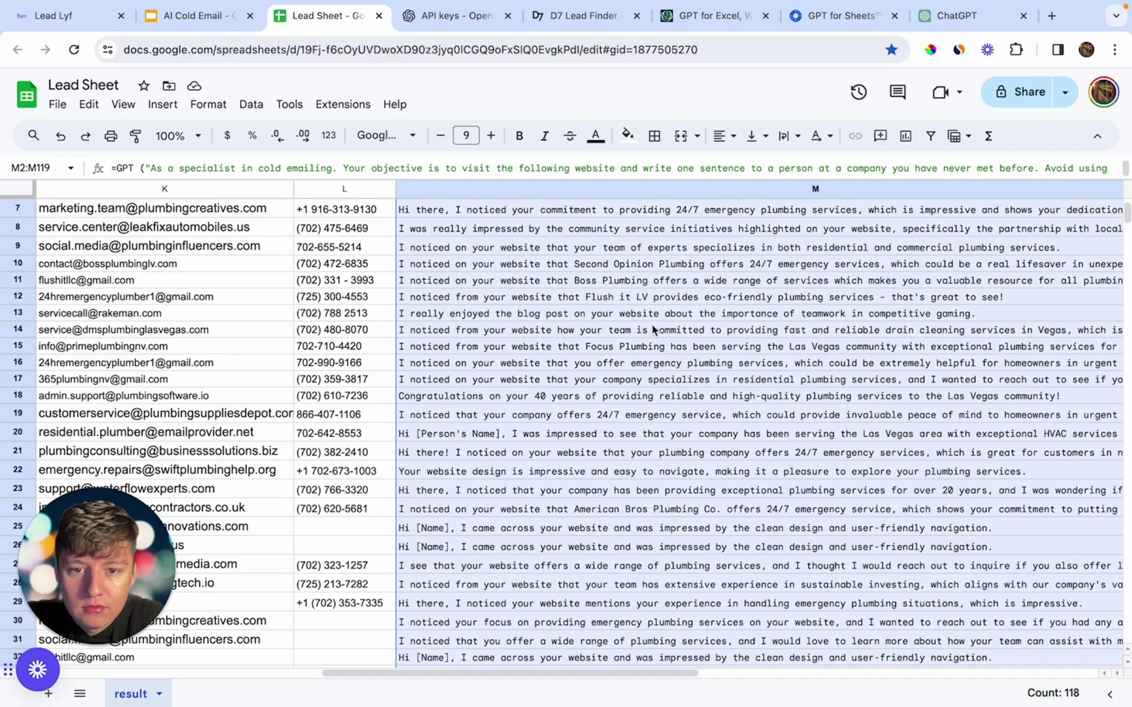
{"action": "key", "text": "ctrl+space"}
{"action": "scroll", "coordinate": [583, 435], "scroll_direction": "up", "scroll_amount": 3}
{"action": "scroll", "coordinate": [565, 445], "scroll_direction": "left", "scroll_amount": 10}
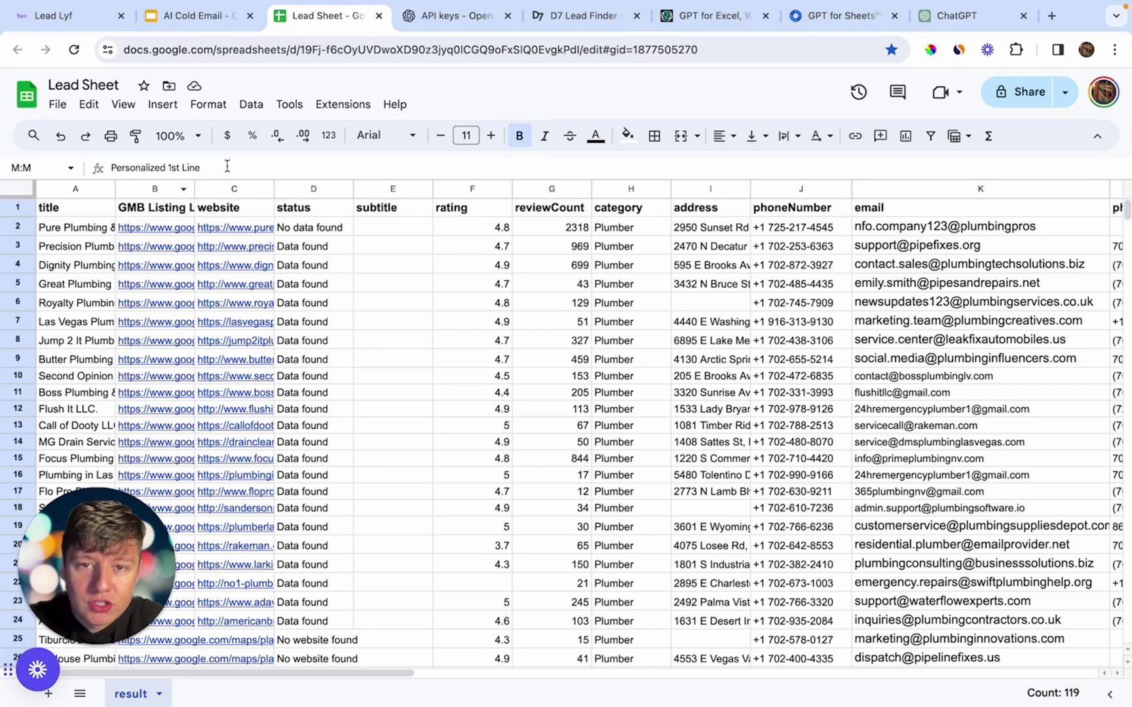
{"action": "scroll", "coordinate": [627, 414], "scroll_direction": "right", "scroll_amount": 10}
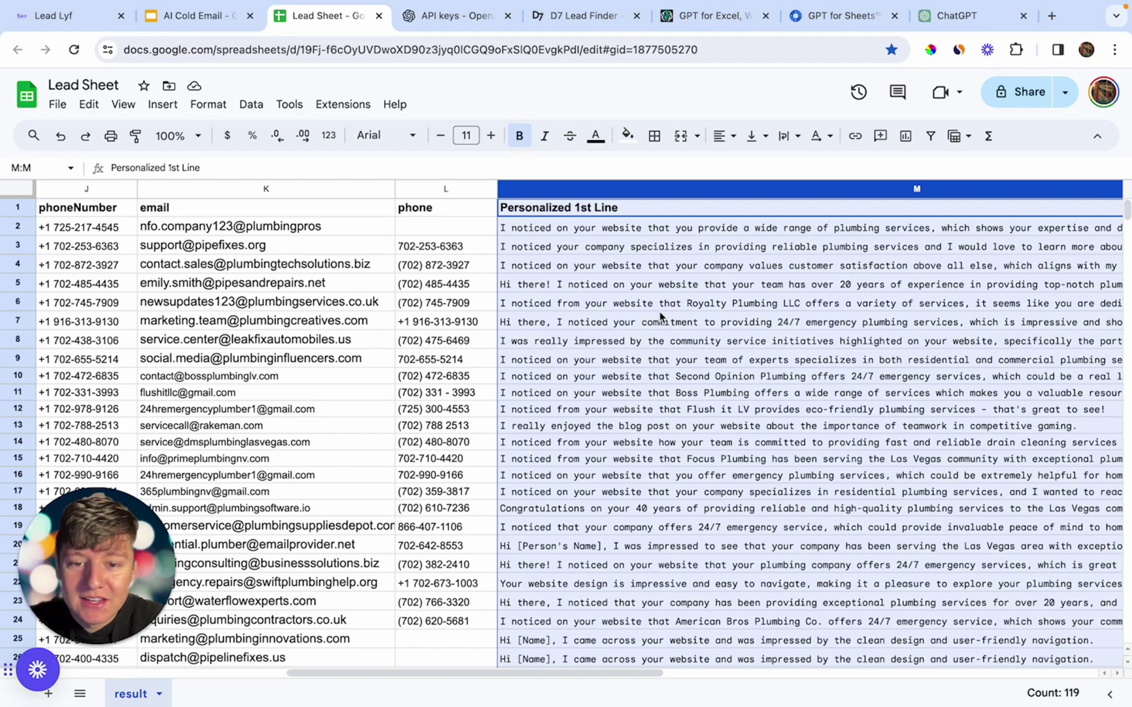
{"action": "key", "text": "ctrl+Home"}
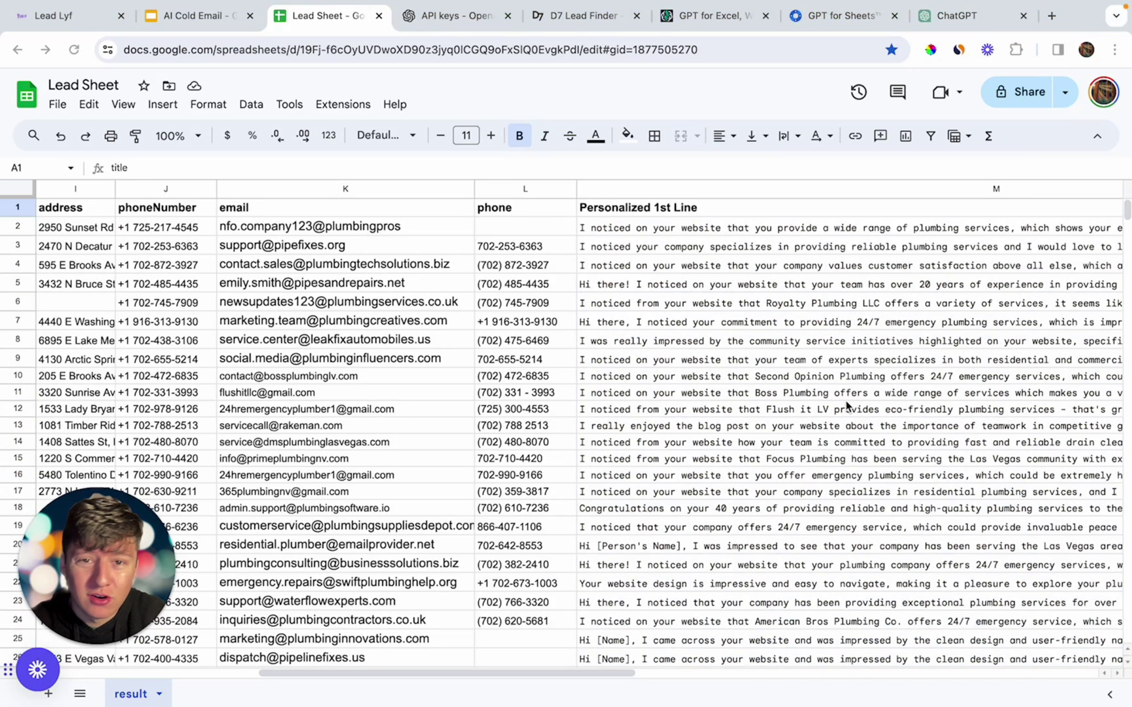
{"action": "scroll", "coordinate": [846, 405], "scroll_direction": "down", "scroll_amount": 4}
{"action": "scroll", "coordinate": [846, 404], "scroll_direction": "down", "scroll_amount": 8}
{"action": "scroll", "coordinate": [846, 405], "scroll_direction": "left", "scroll_amount": 1}
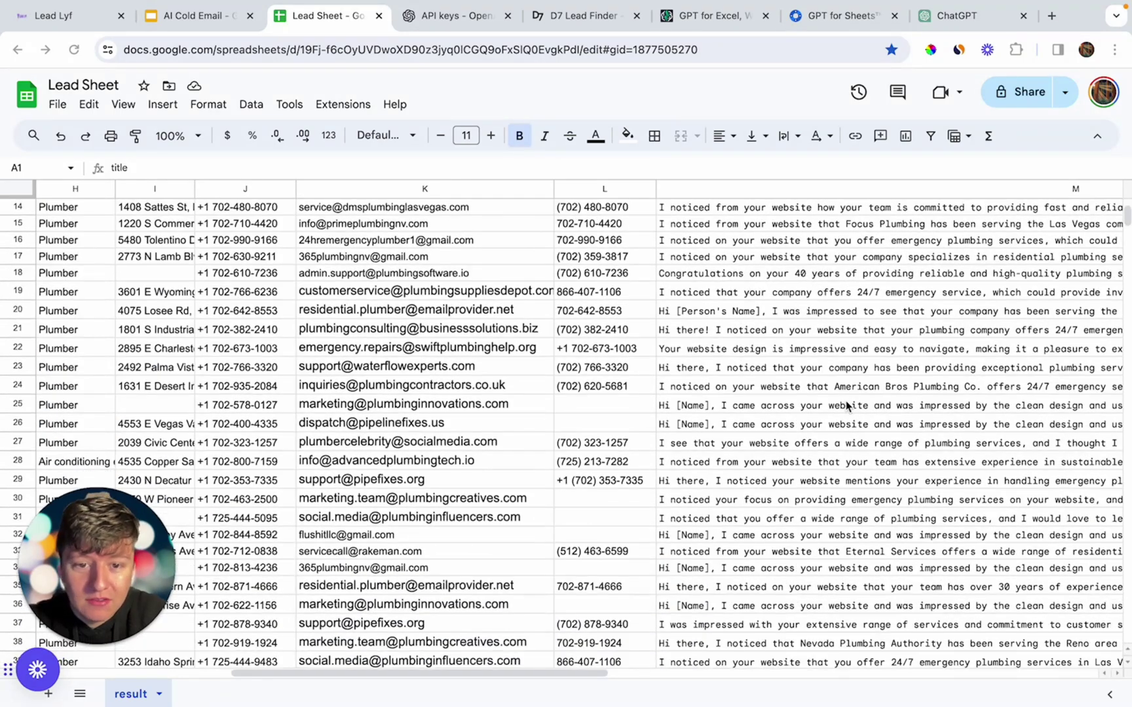
{"action": "scroll", "coordinate": [846, 405], "scroll_direction": "down", "scroll_amount": 13}
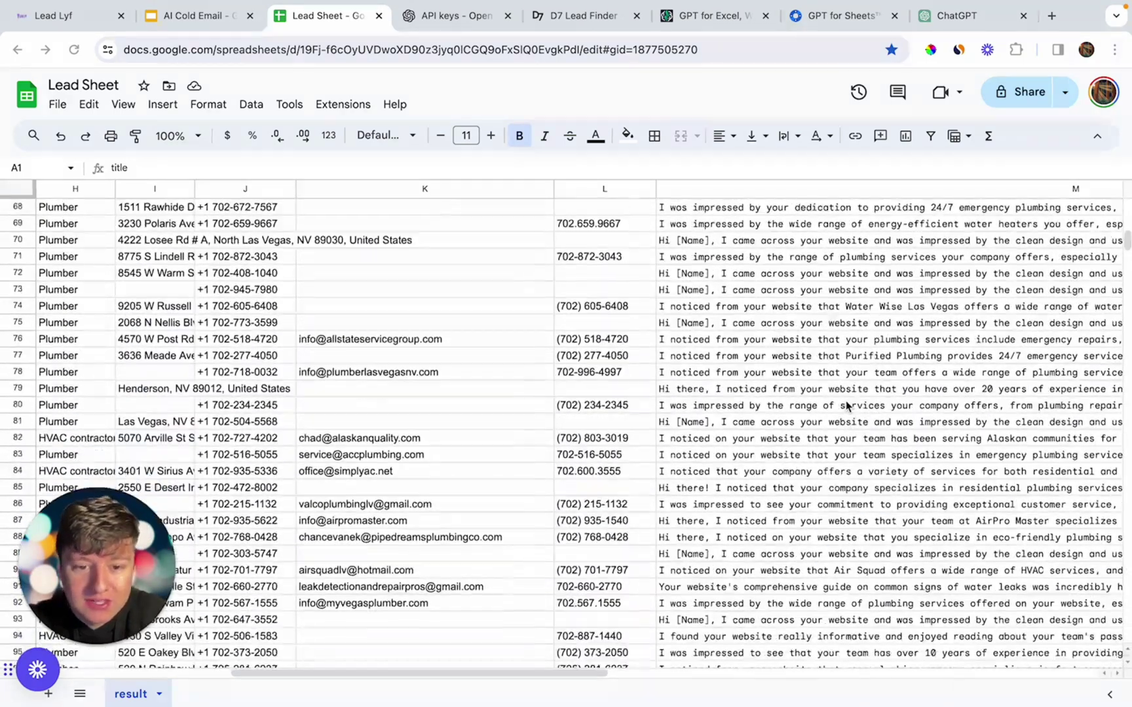
{"action": "scroll", "coordinate": [846, 405], "scroll_direction": "up", "scroll_amount": 5}
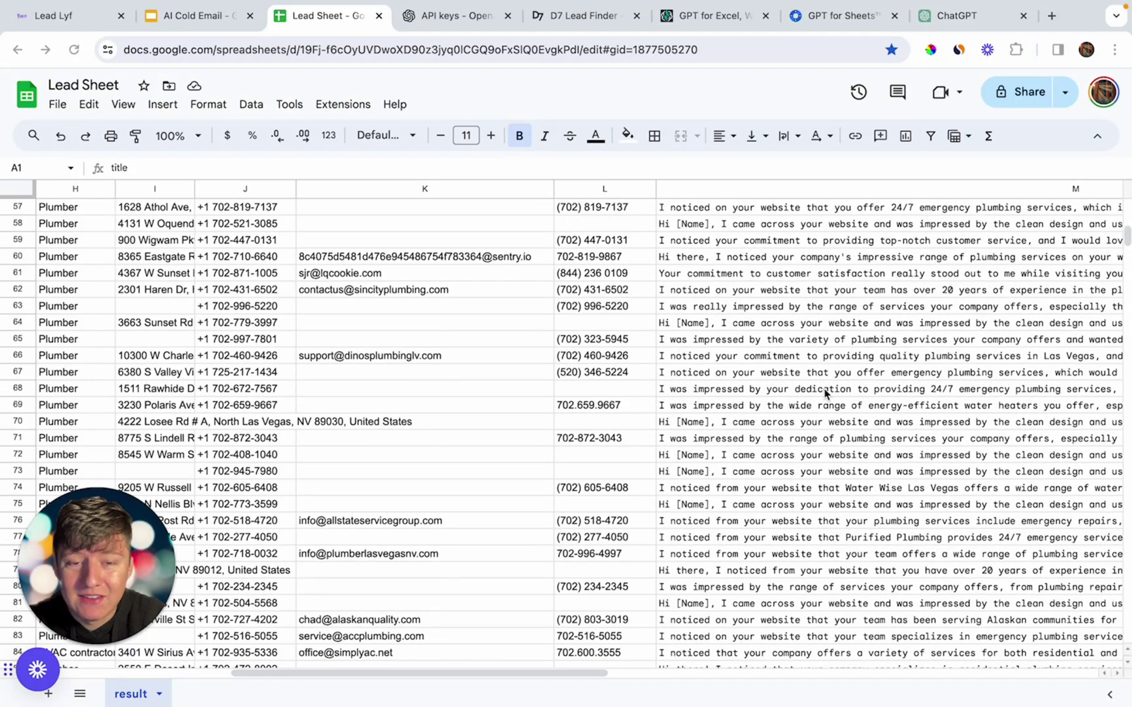
{"action": "scroll", "coordinate": [824, 389], "scroll_direction": "up", "scroll_amount": 2}
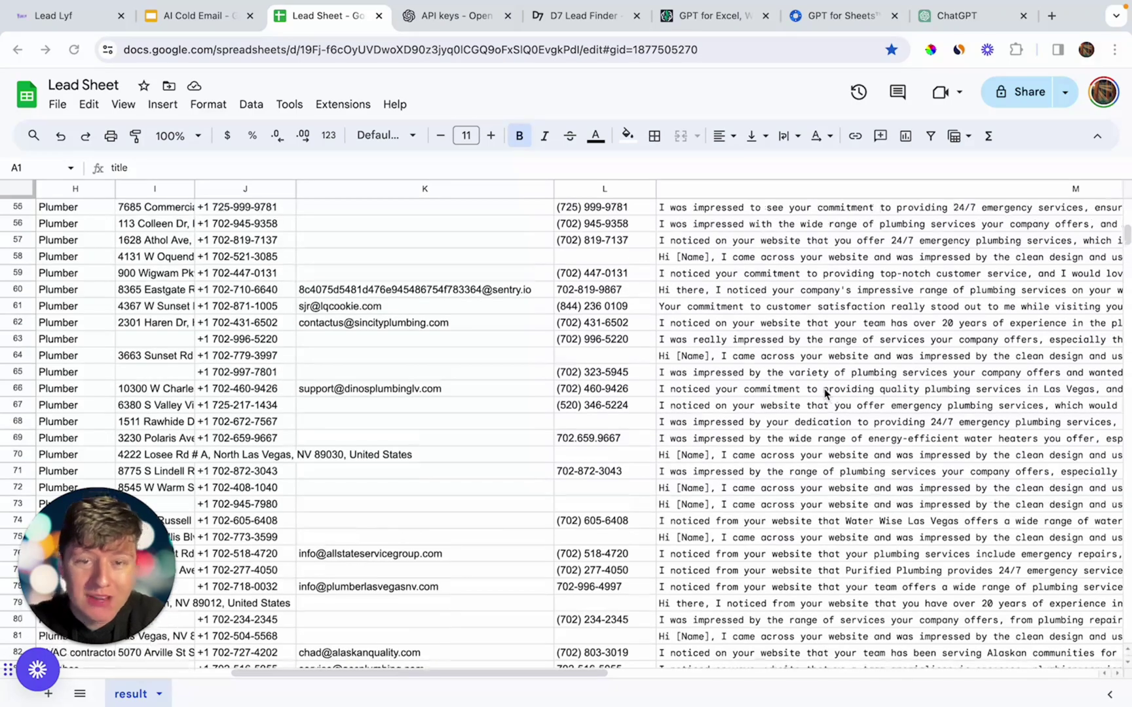
{"action": "scroll", "coordinate": [824, 388], "scroll_direction": "up", "scroll_amount": 13}
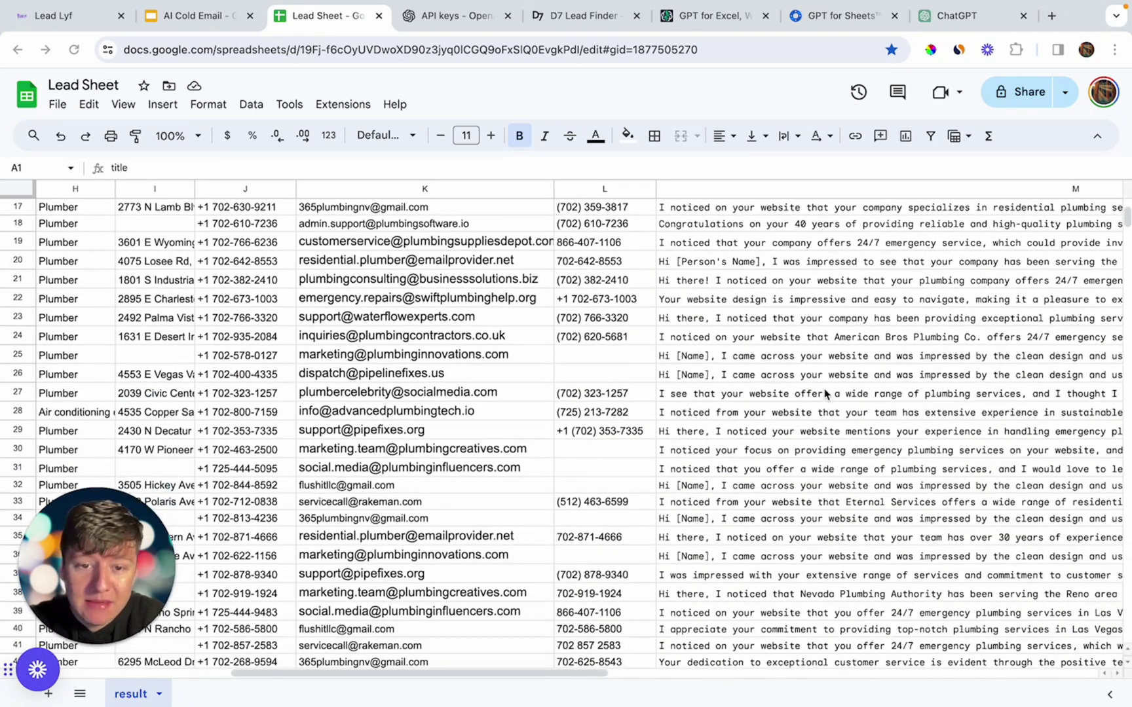
{"action": "scroll", "coordinate": [824, 391], "scroll_direction": "up", "scroll_amount": 3}
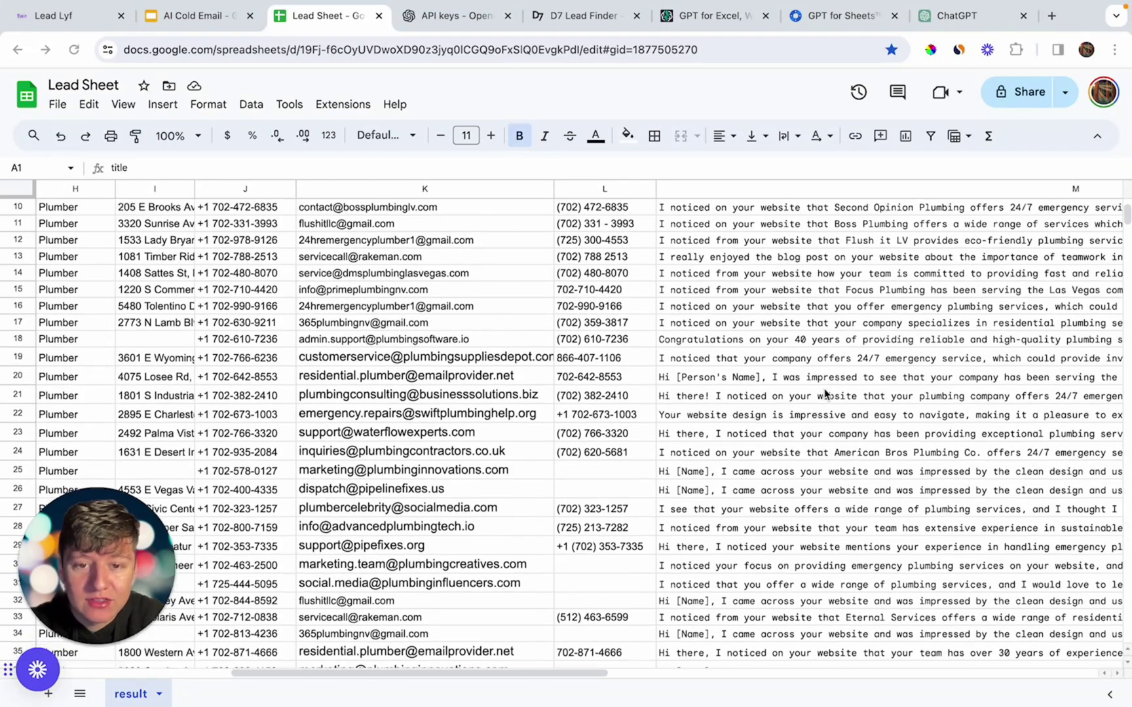
{"action": "scroll", "coordinate": [824, 391], "scroll_direction": "right", "scroll_amount": 2}
{"action": "scroll", "coordinate": [824, 393], "scroll_direction": "up", "scroll_amount": 3}
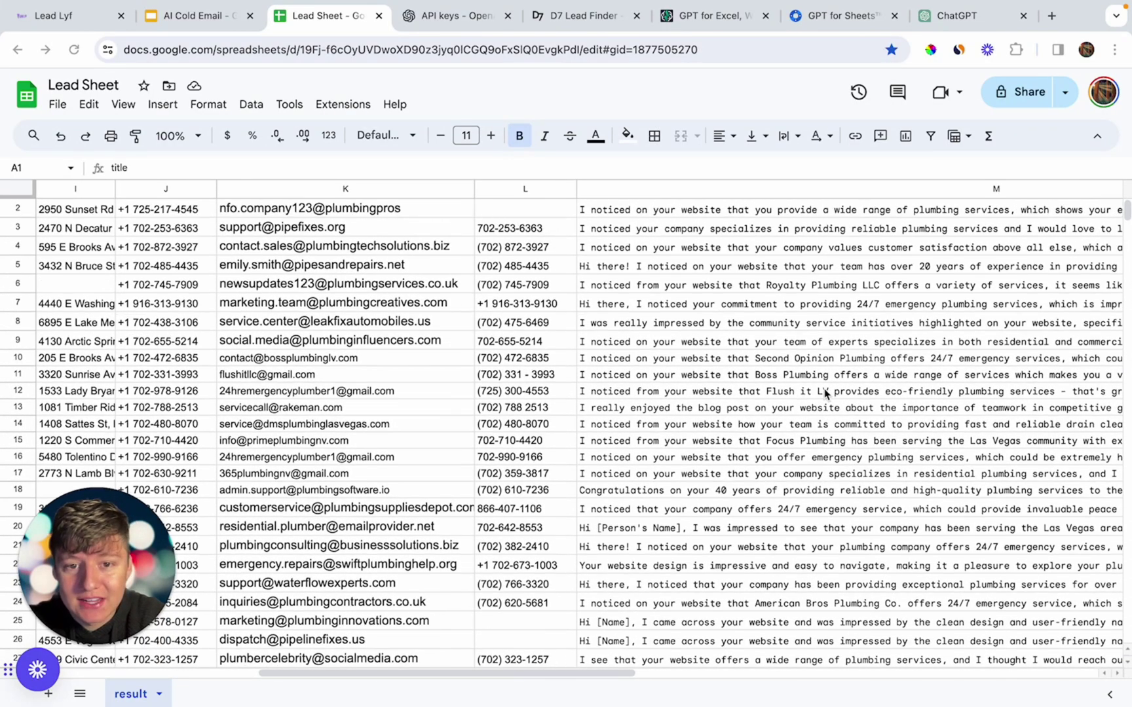